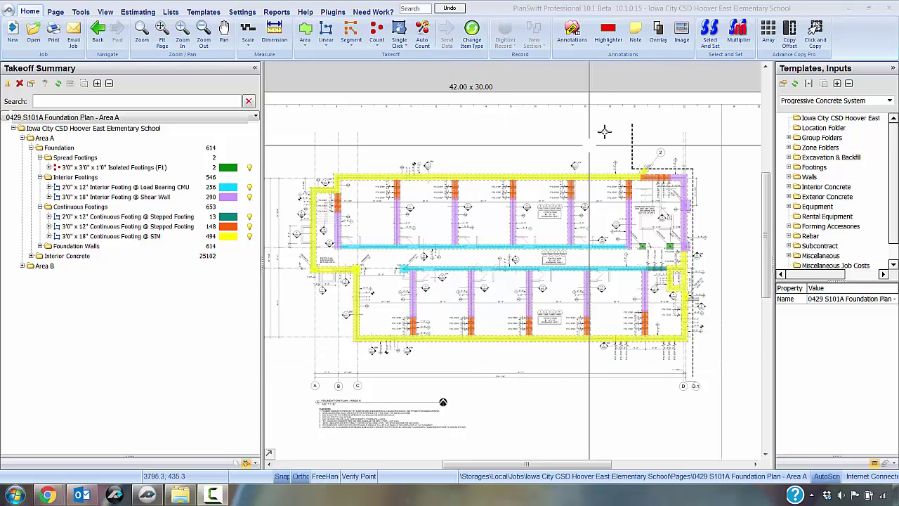
Step: Expand the Footings template folder to list Continuous Footing, Isolated Footings and Area Footing
scroll(585, 182, up, 1)
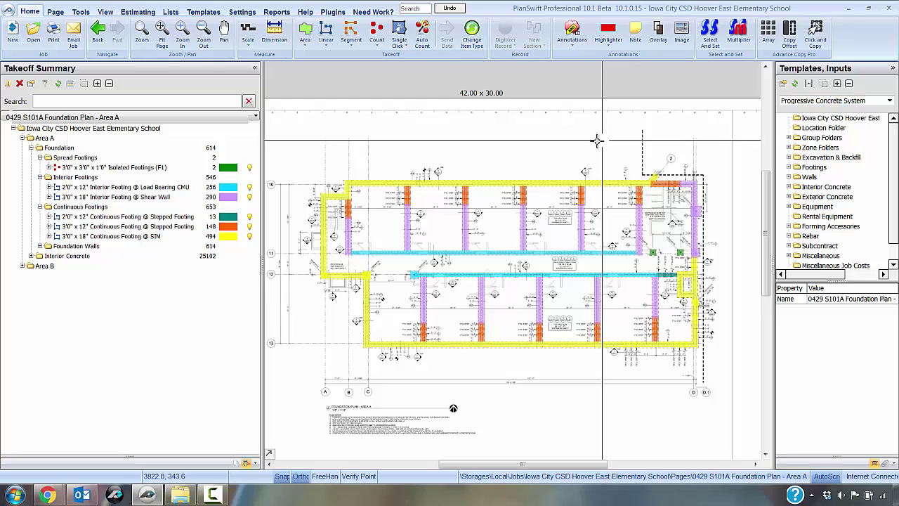
click(789, 167)
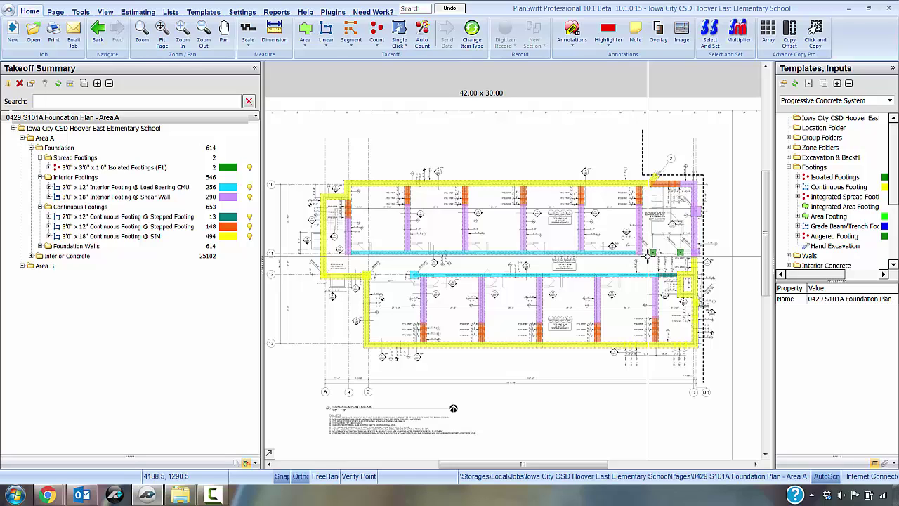
Step: Select the Continuous Footing template and Area A's Continuous Footings folder as its target
click(834, 188)
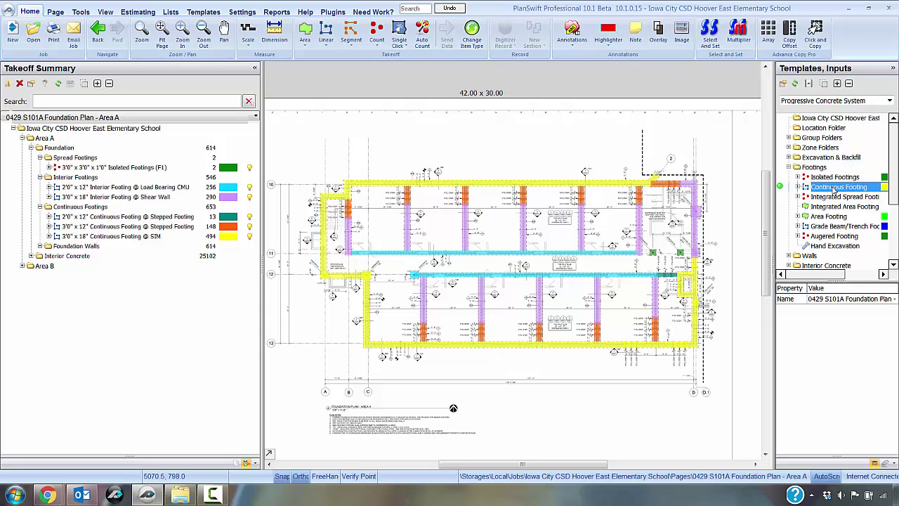
click(105, 187)
click(106, 207)
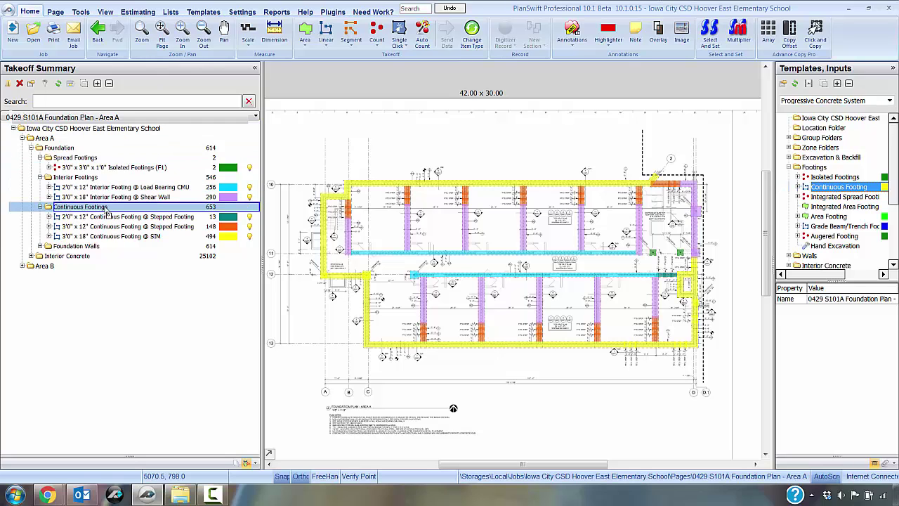
click(111, 197)
click(111, 177)
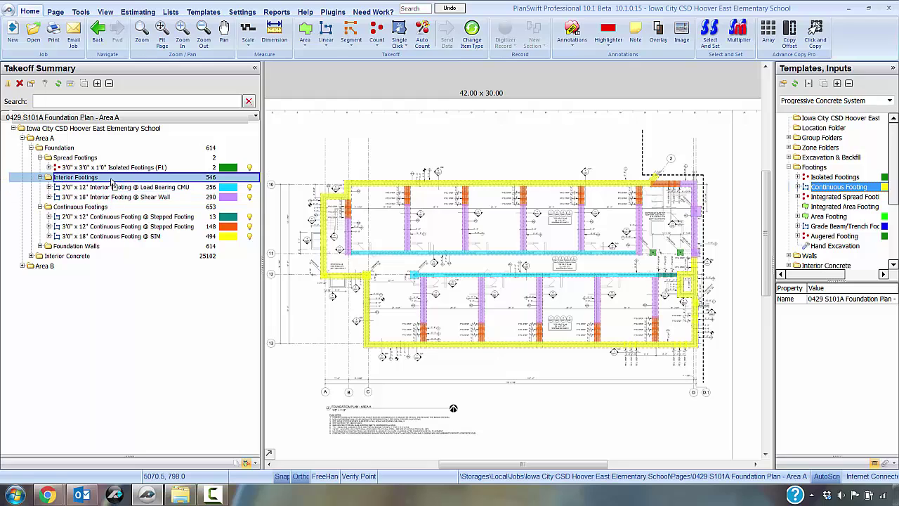
click(111, 186)
click(111, 197)
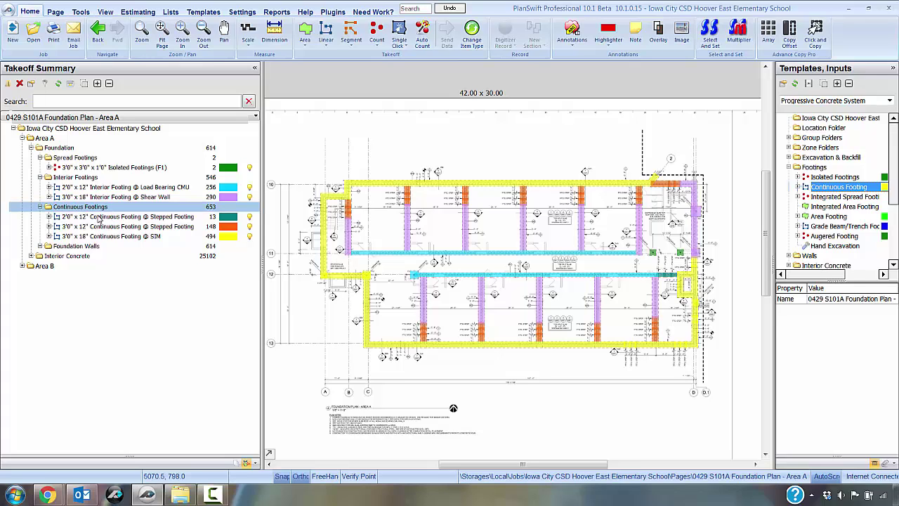
Step: Drag the Continuous Footing template into Area A's Continuous Footings folder, opening its Properties
drag(99, 220, 106, 238)
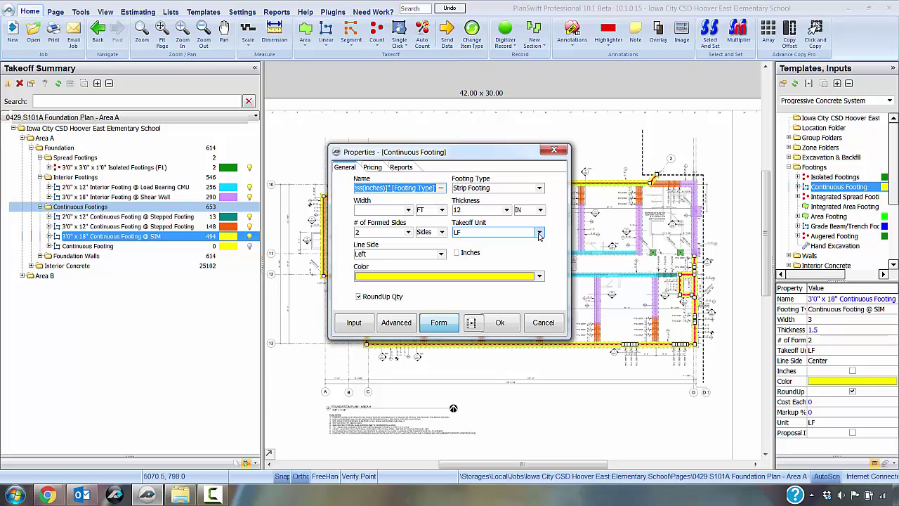
click(540, 233)
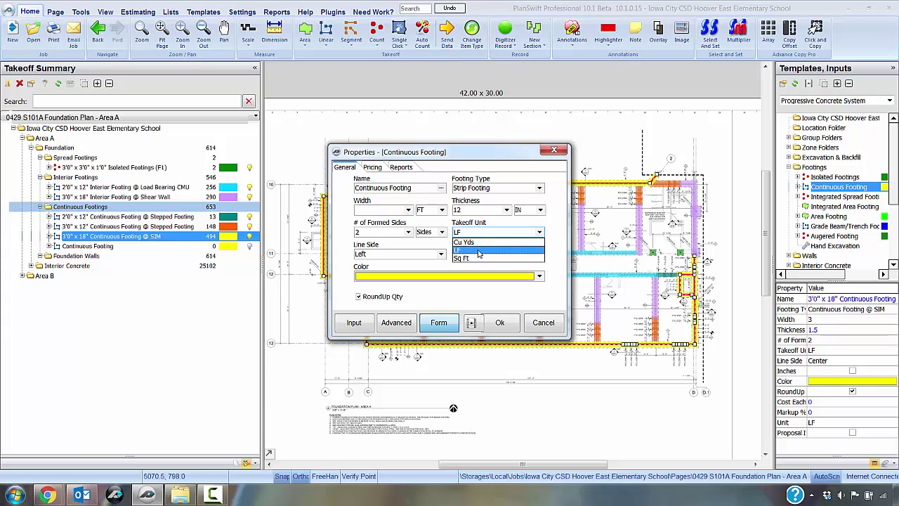
click(478, 250)
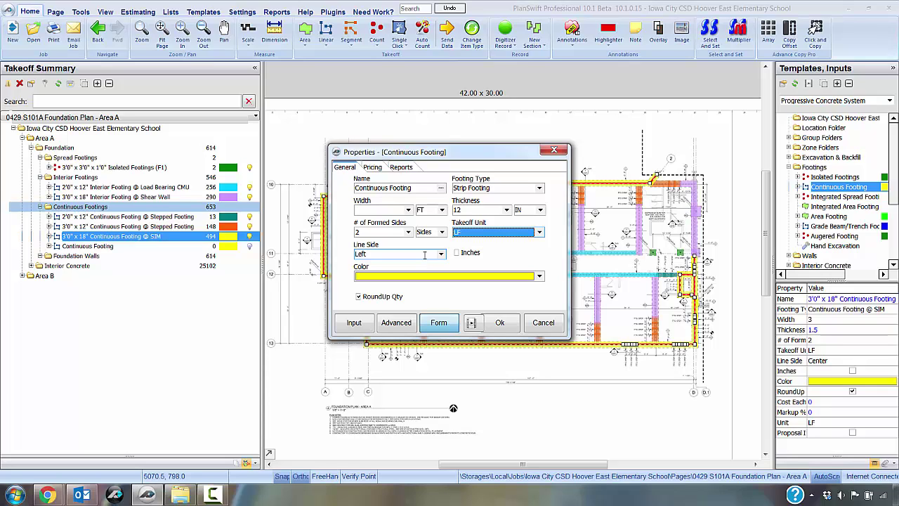
click(441, 255)
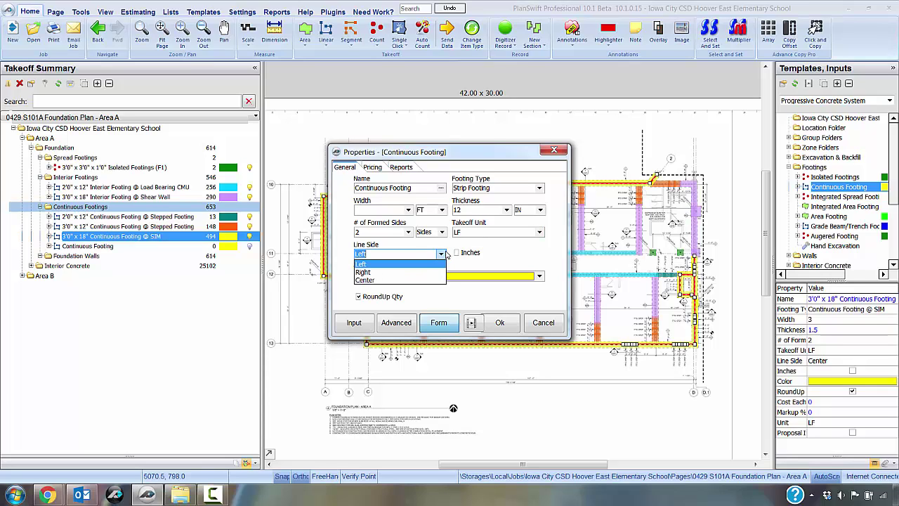
click(470, 265)
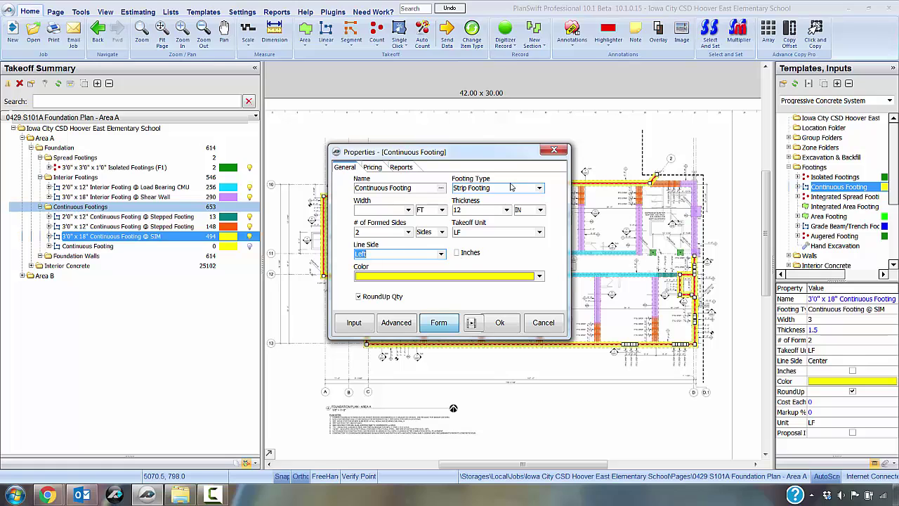
Step: Set the new footing's type to Continuous Footing with a 3 ft width and confirm
click(539, 190)
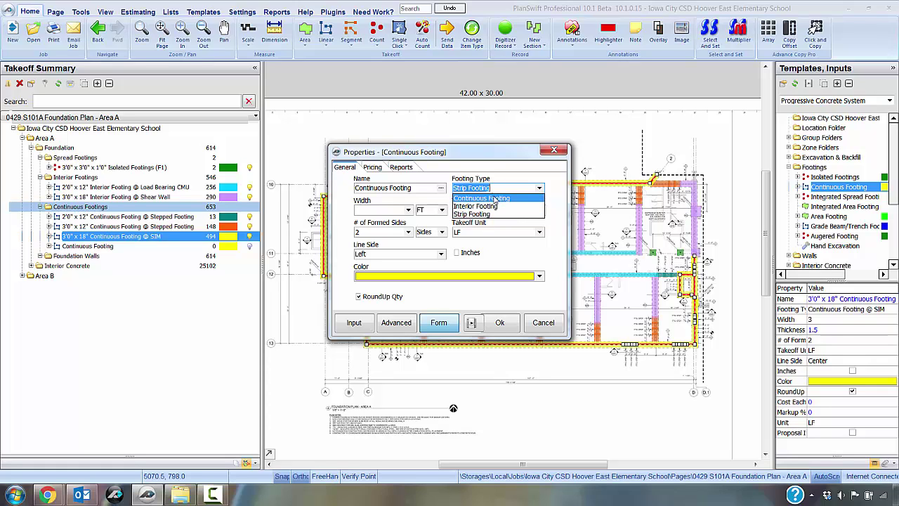
click(497, 190)
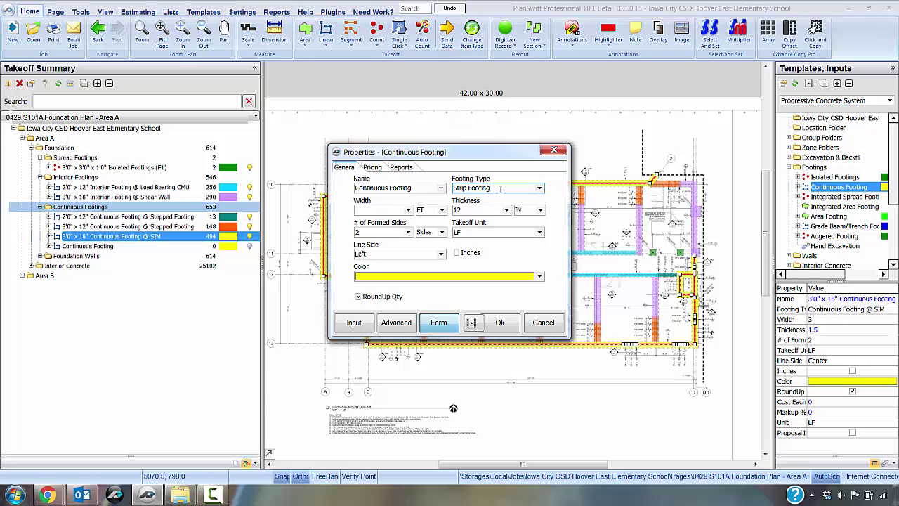
click(500, 189)
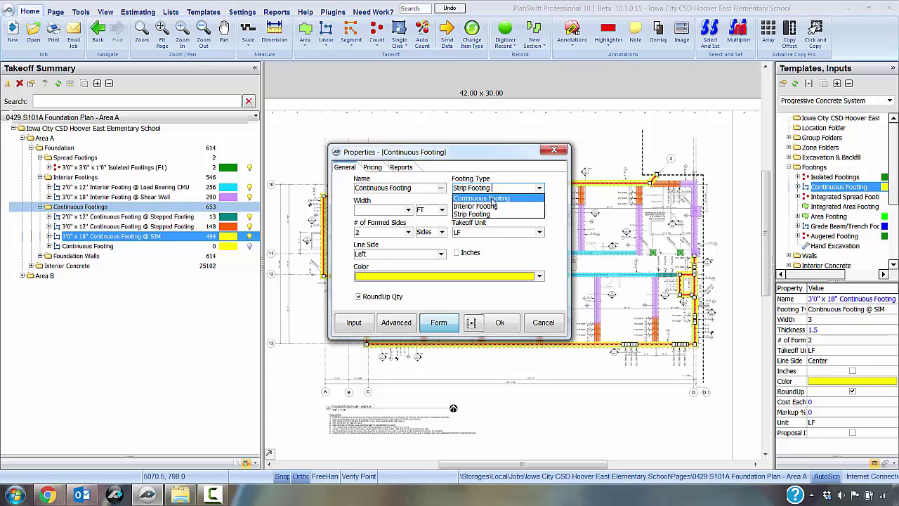
click(494, 199)
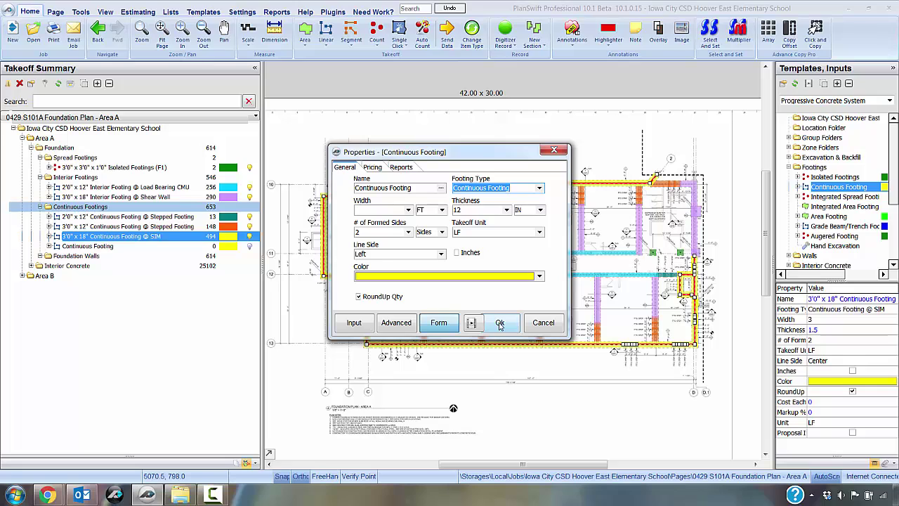
click(375, 210)
text(3)
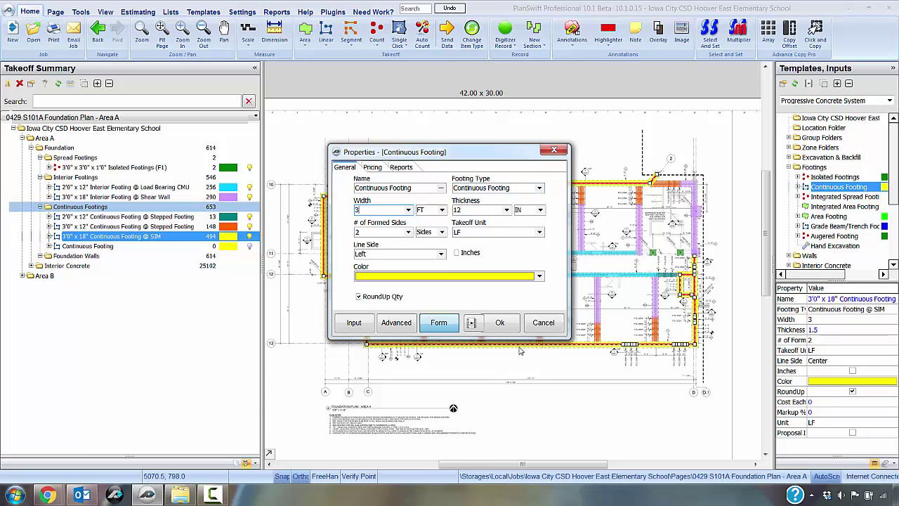
click(498, 323)
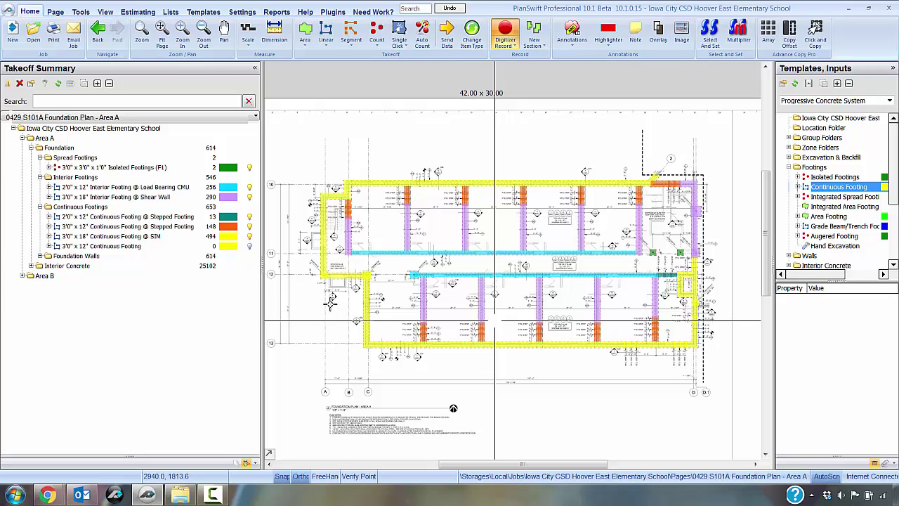
Step: Cancel a plan measurement, then select the footing's Rebar, 12" Edge Forms and 3500 psi Concrete parts
click(330, 304)
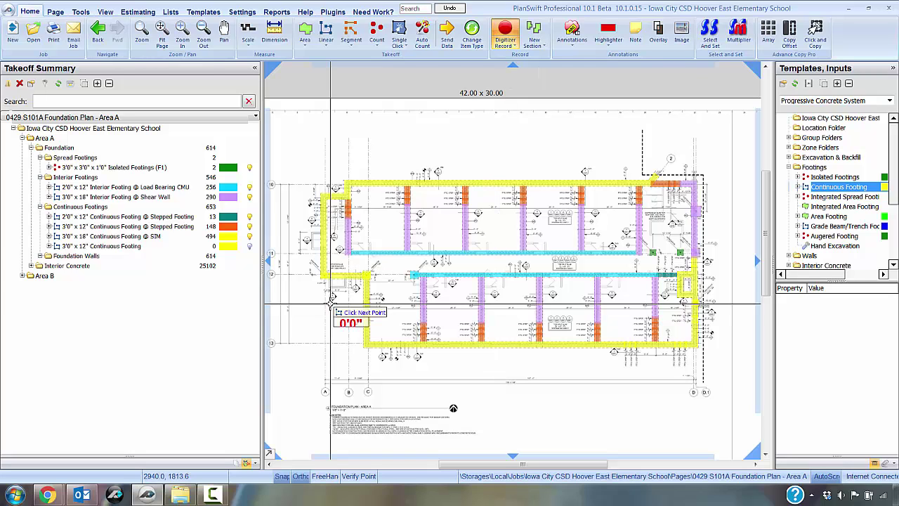
click(4, 247)
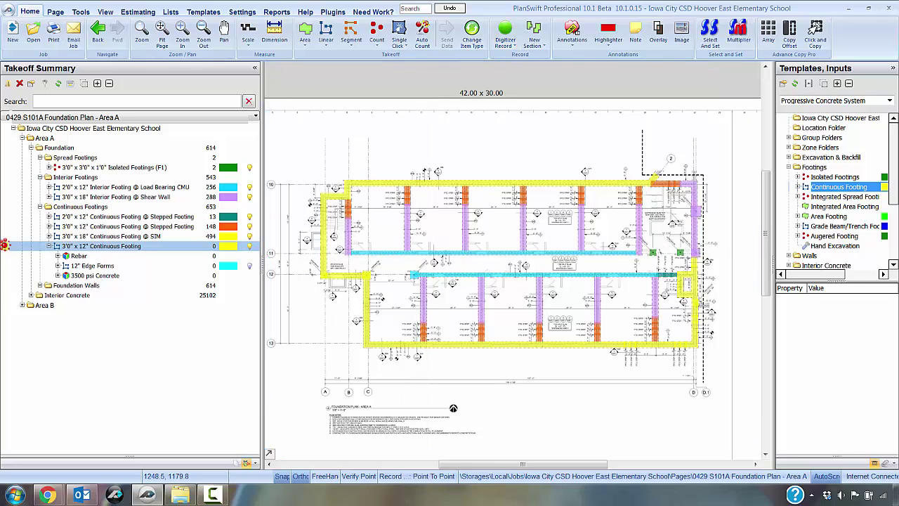
click(113, 266)
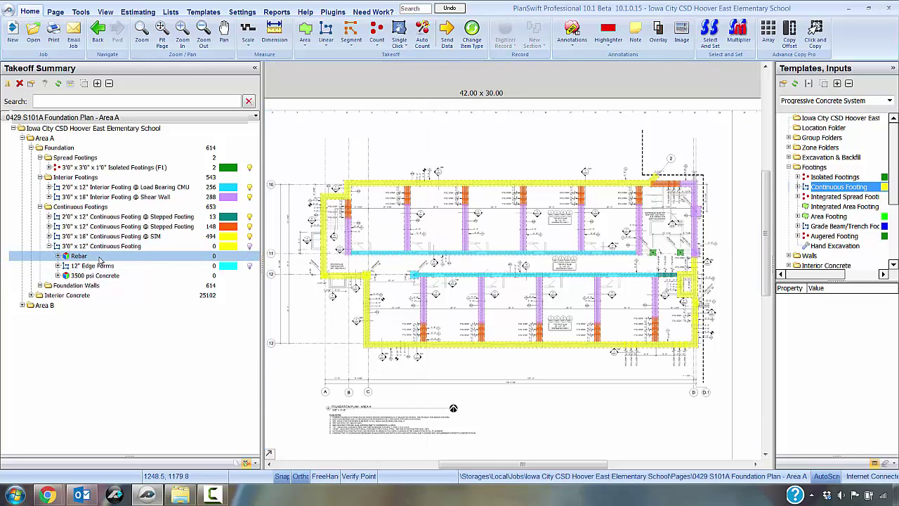
click(105, 266)
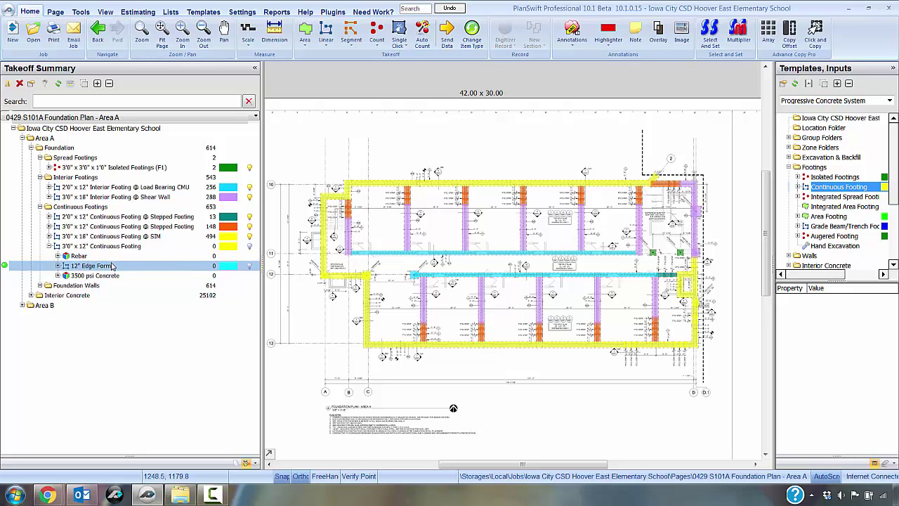
click(111, 276)
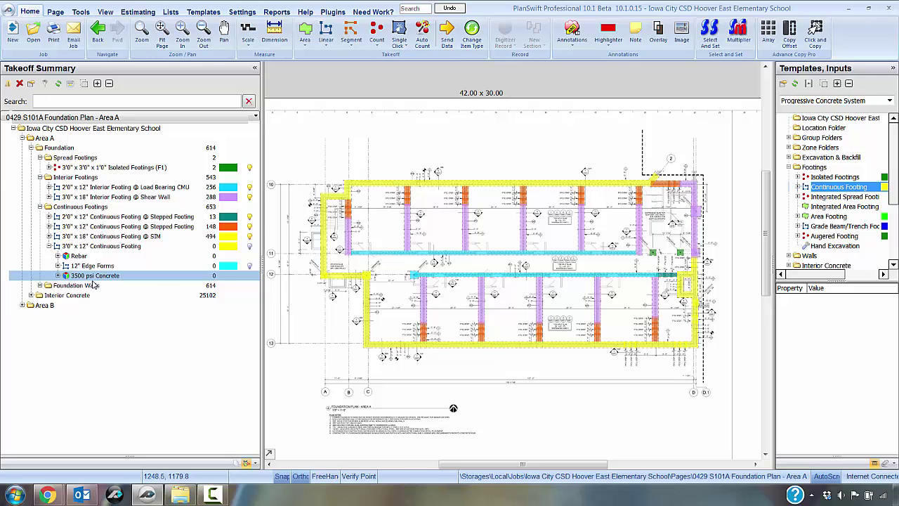
Step: Review the footing's Rebar part properties and close them unchanged
click(91, 266)
click(62, 257)
right_click(79, 257)
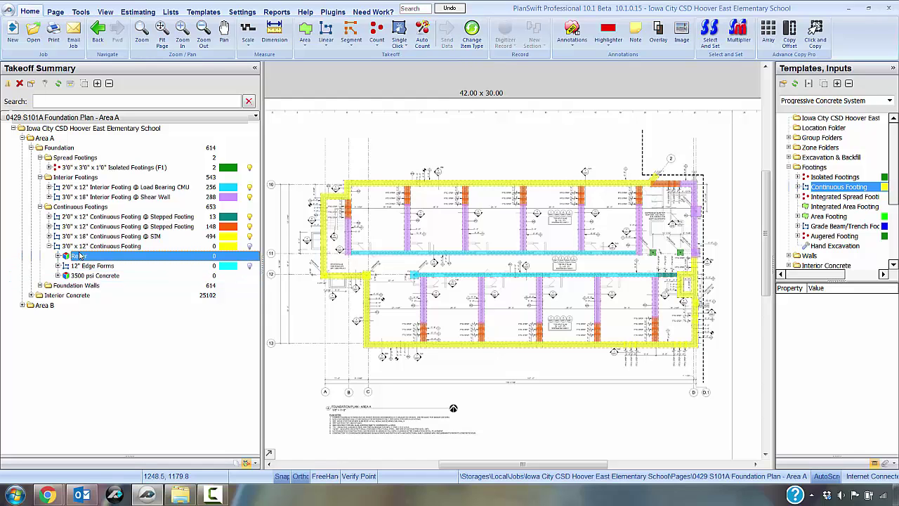
click(88, 259)
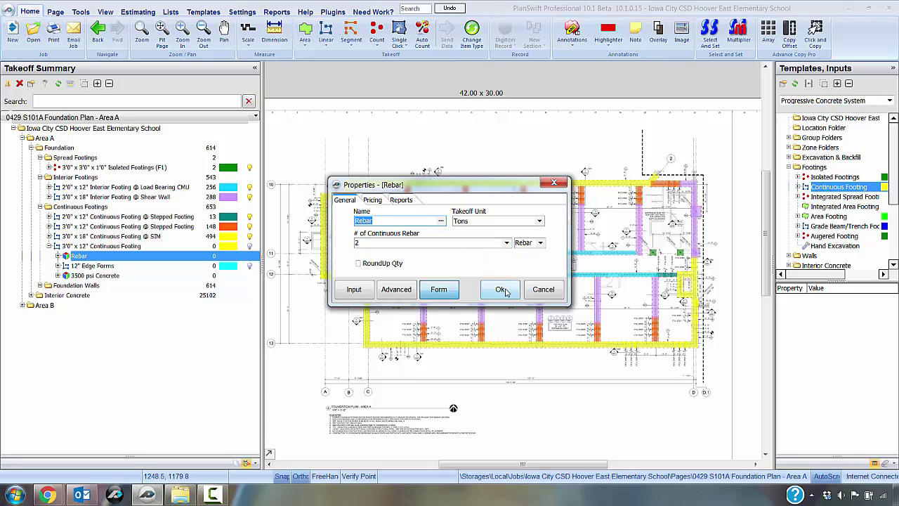
click(503, 290)
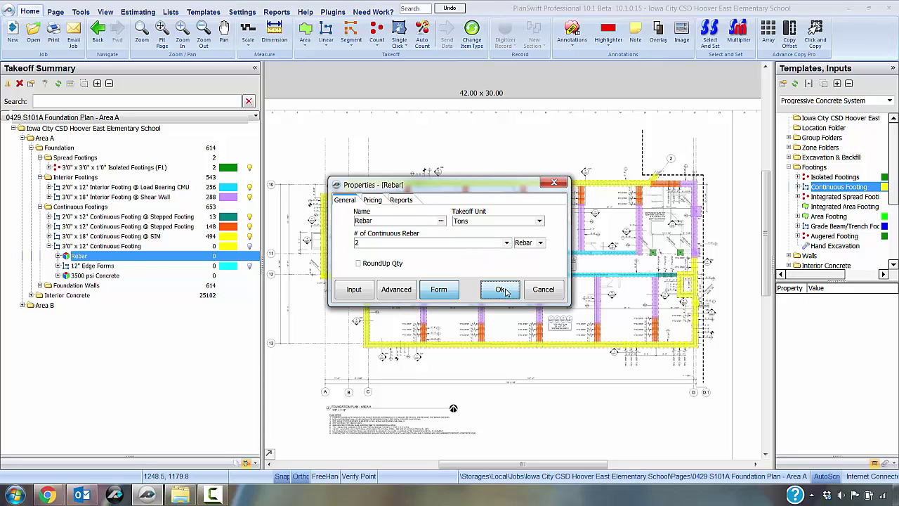
Step: Confirm the #5 Rebar item keeps #5 Rebar material, 12.5% waste and Sticks unit
click(58, 255)
click(105, 266)
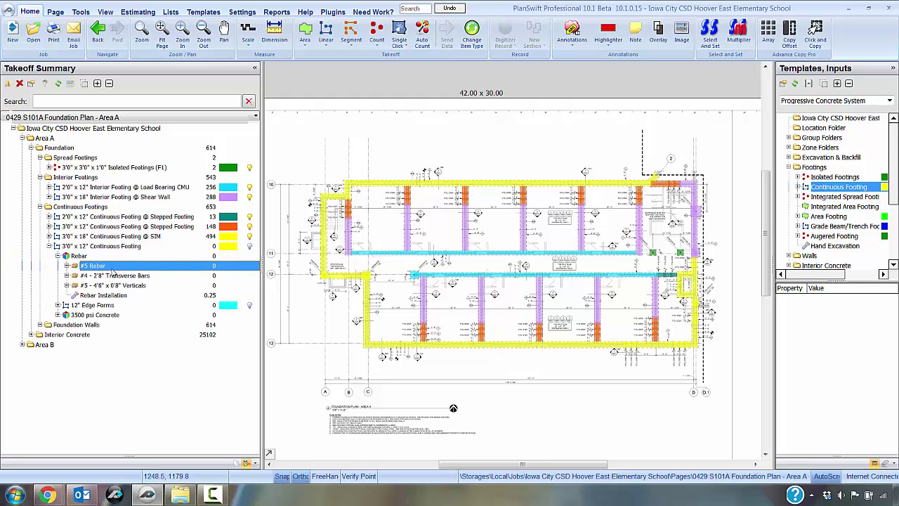
right_click(116, 266)
click(130, 271)
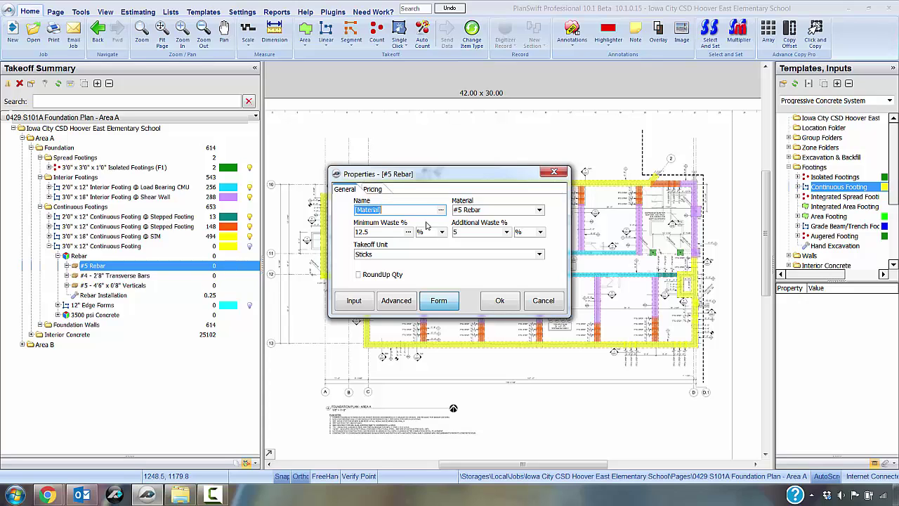
click(540, 210)
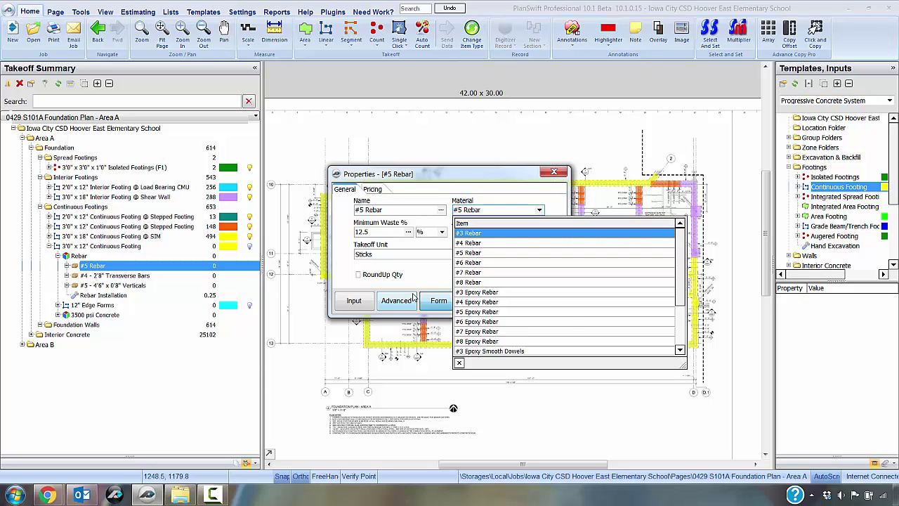
click(434, 280)
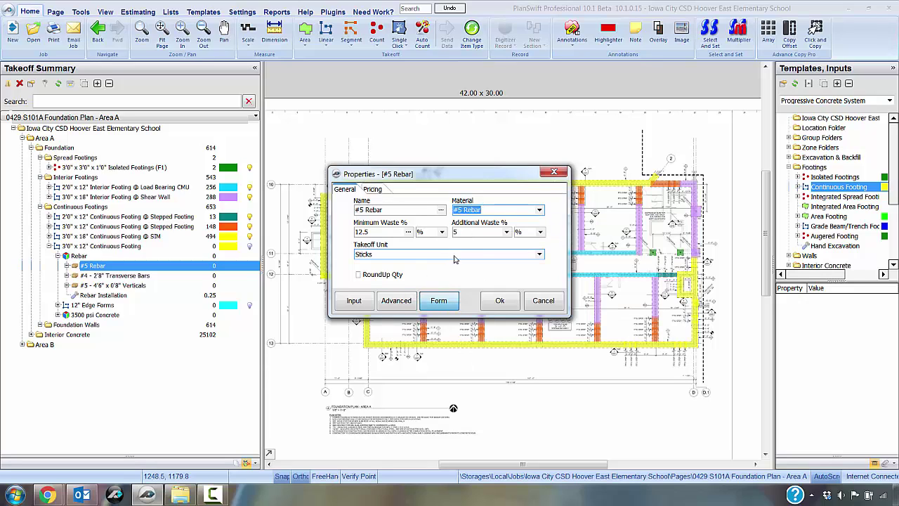
click(499, 300)
right_click(140, 276)
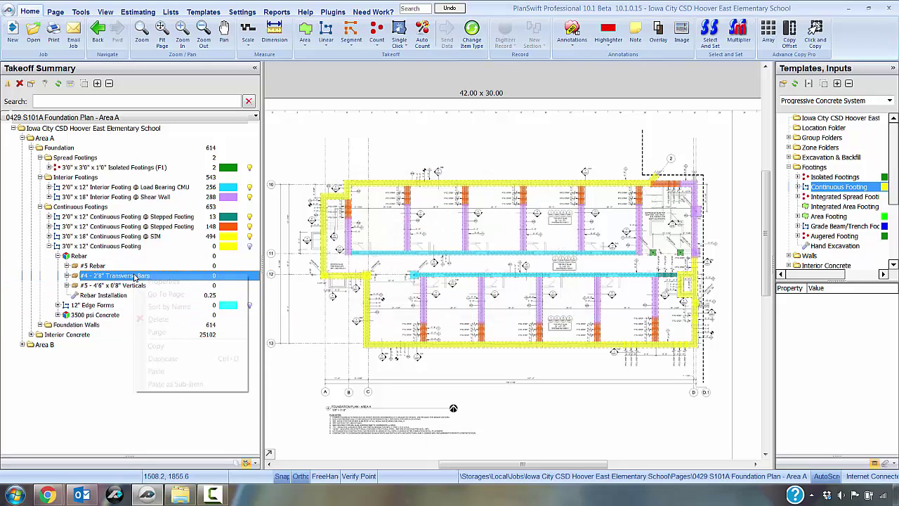
Step: Check the #4 - 2'8" Transverse Bars properties, keeping # of Grids at 1
click(146, 283)
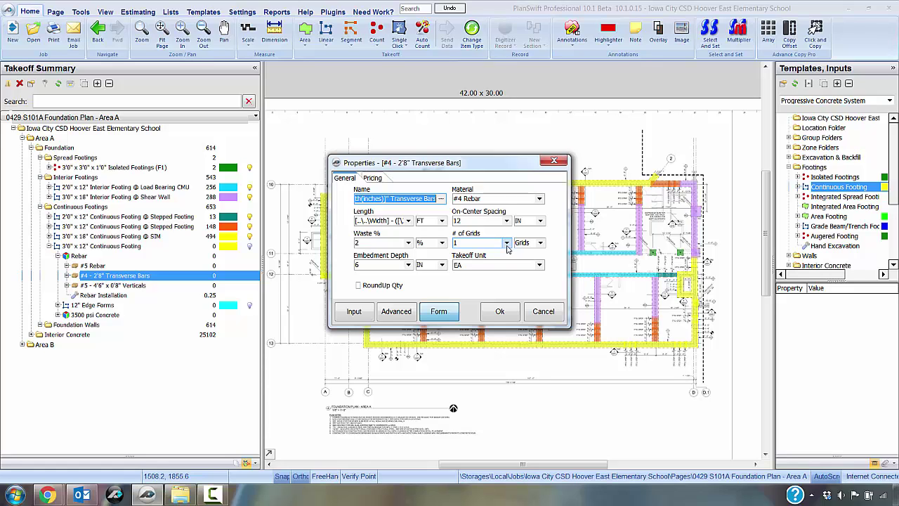
click(507, 243)
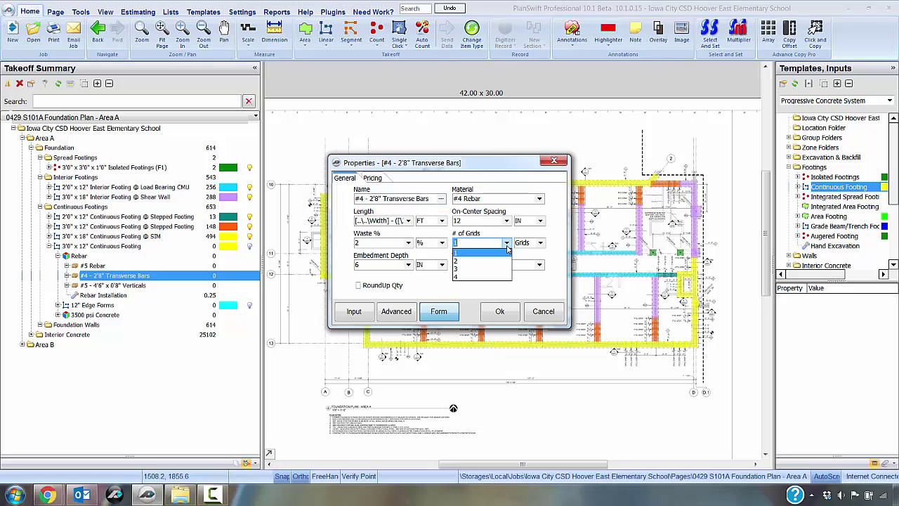
click(483, 243)
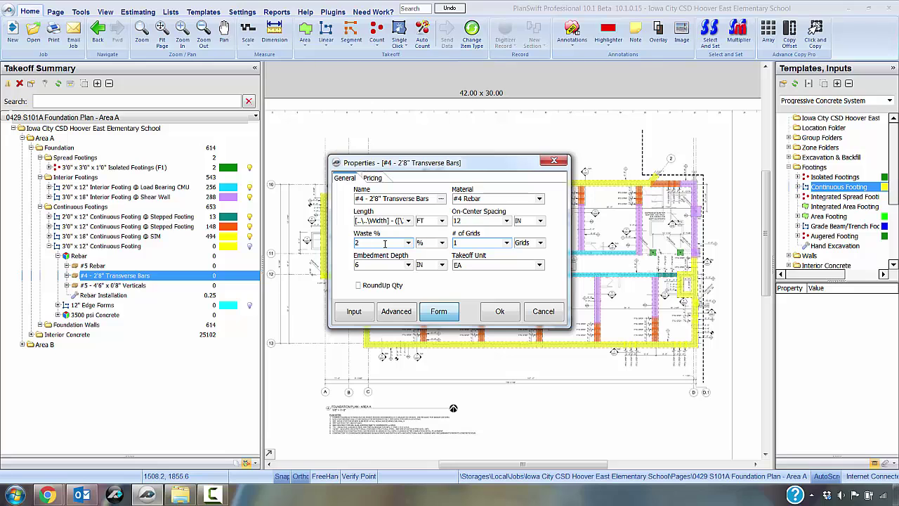
Step: Accept the transverse bars, then confirm the #5 - 4'6" x 0'8" Verticals keep EA unit
click(500, 311)
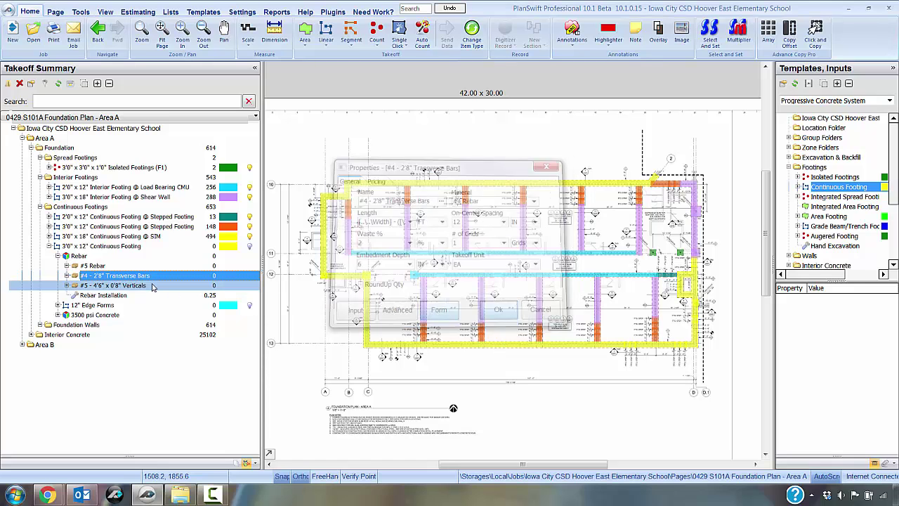
right_click(154, 287)
click(164, 292)
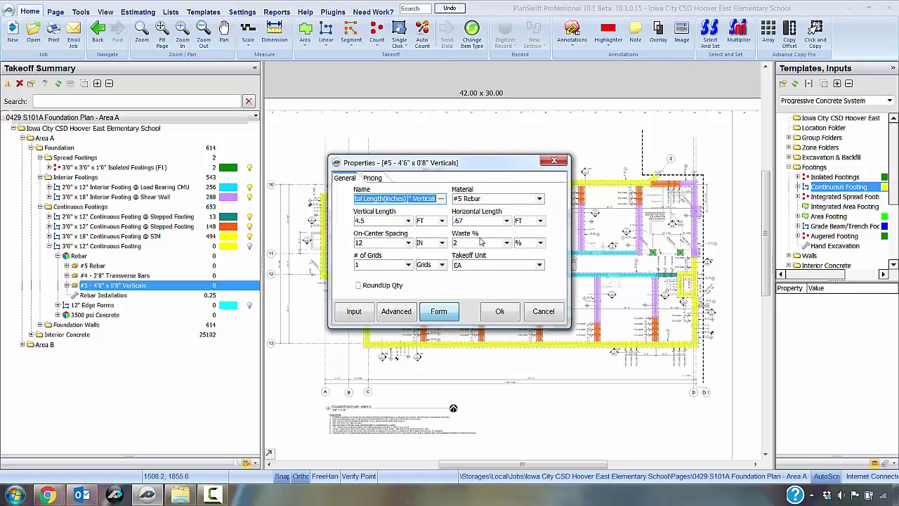
click(541, 265)
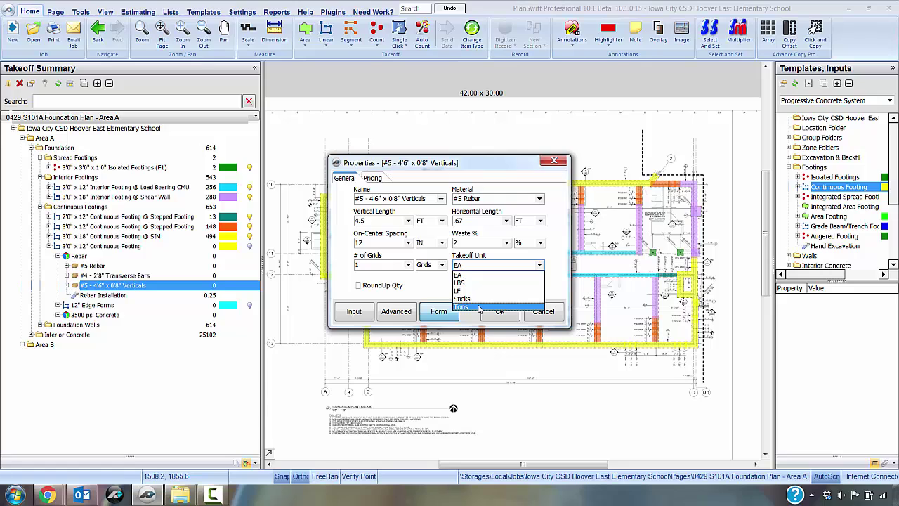
click(470, 274)
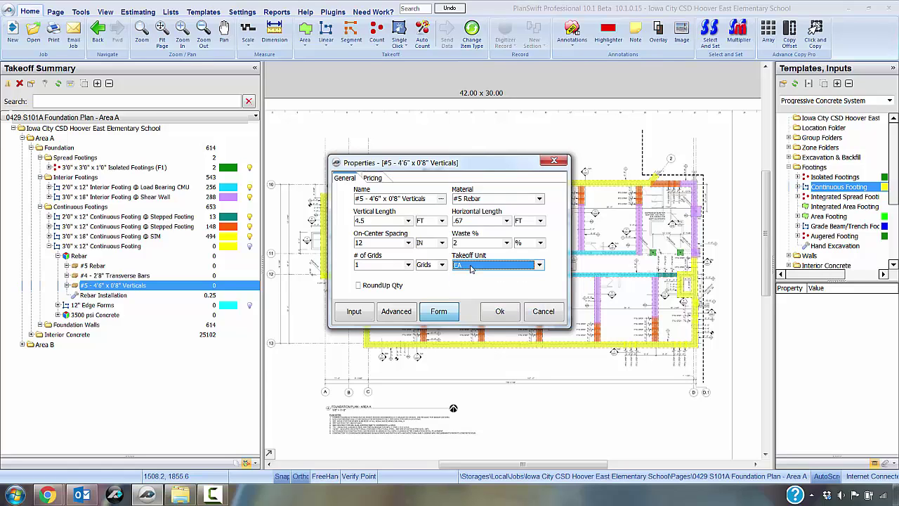
click(498, 312)
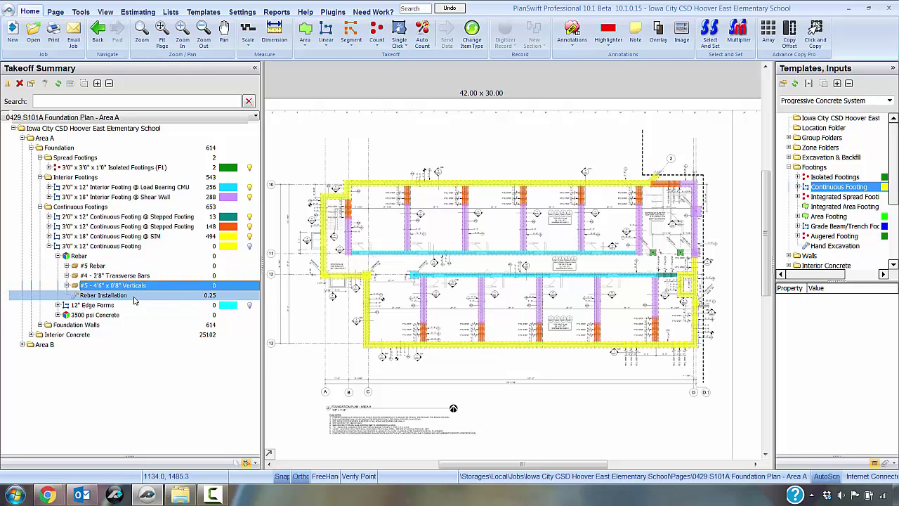
Step: Expand and collapse 12" Edge Forms, then expand 3500 psi Concrete into concrete, placement and finish
click(58, 304)
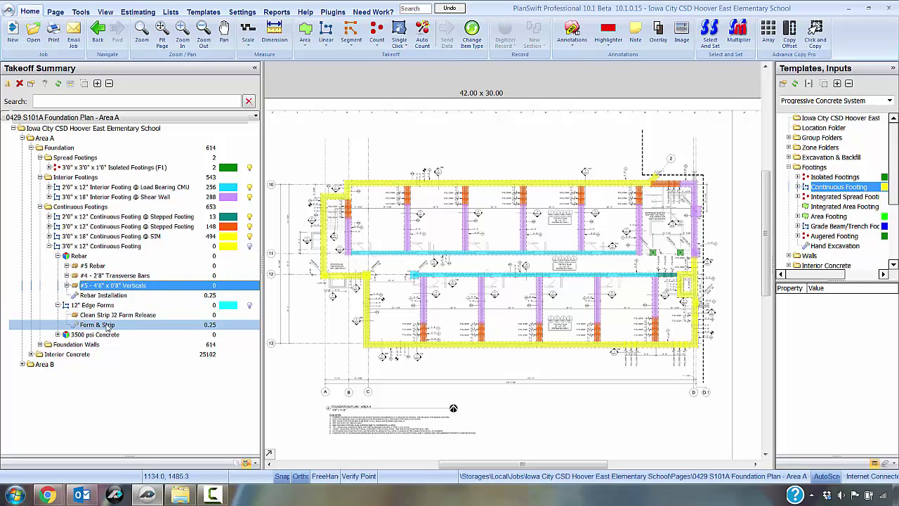
click(834, 247)
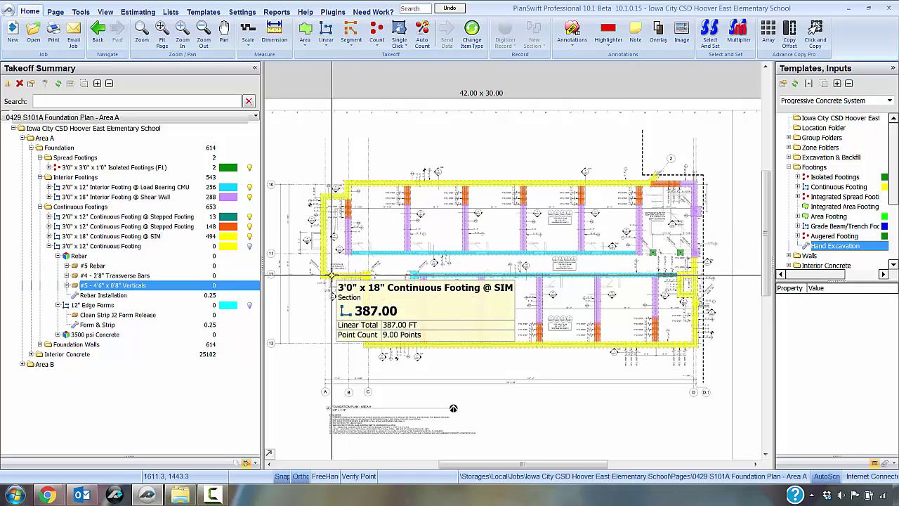
click(59, 305)
click(58, 315)
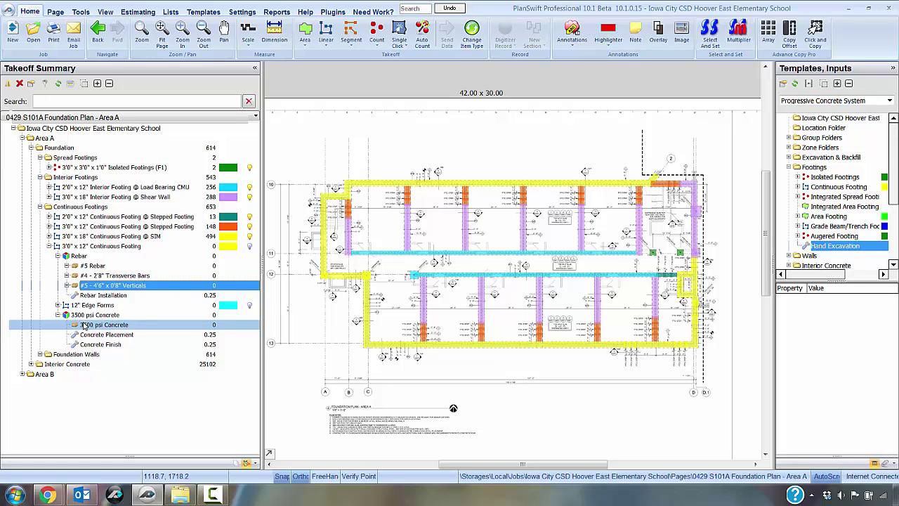
Step: Review the 3500 psi Concrete item's properties, keeping the 3500 psi mix and 8% waste
right_click(89, 328)
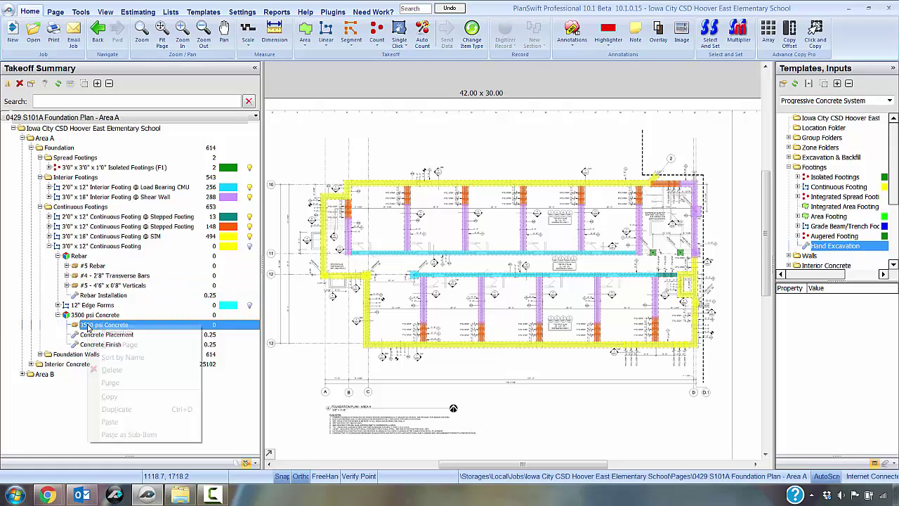
click(104, 330)
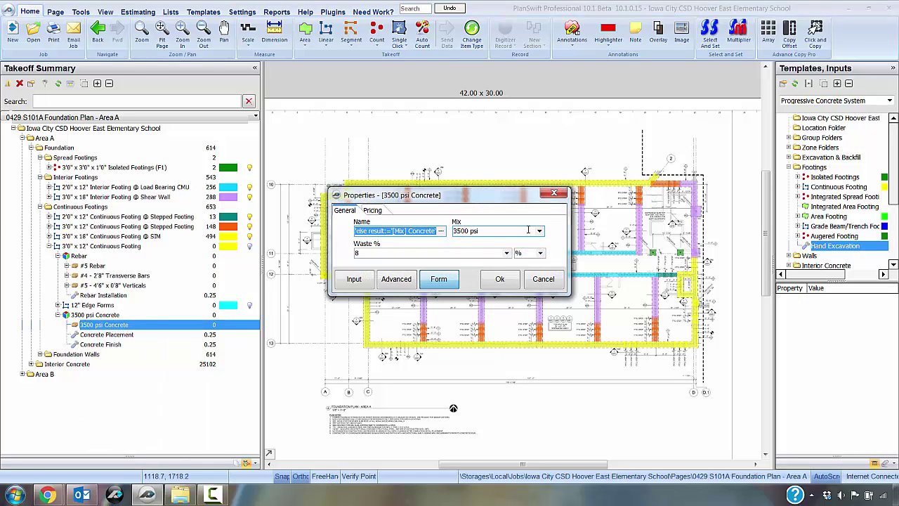
click(539, 231)
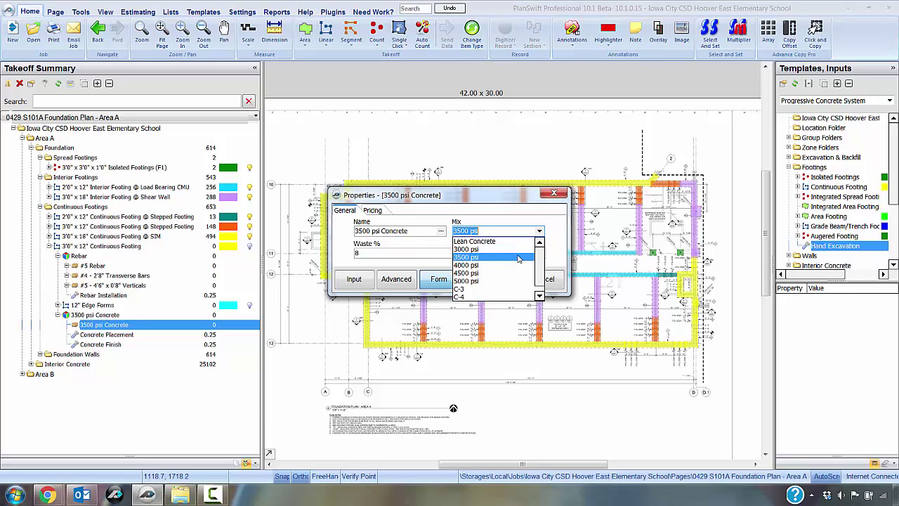
click(501, 231)
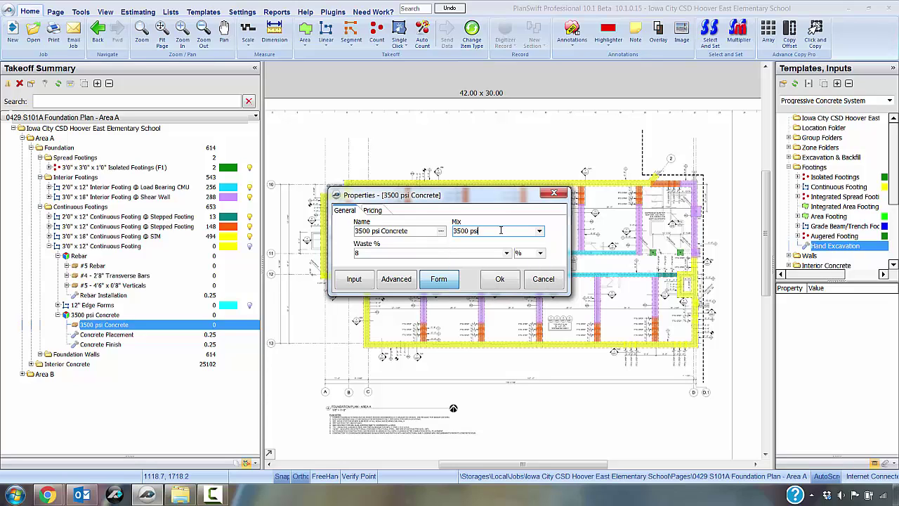
click(432, 252)
click(475, 231)
Step: Accept the concrete settings and collapse the Rebar and 3500 psi Concrete sub-groups
click(500, 279)
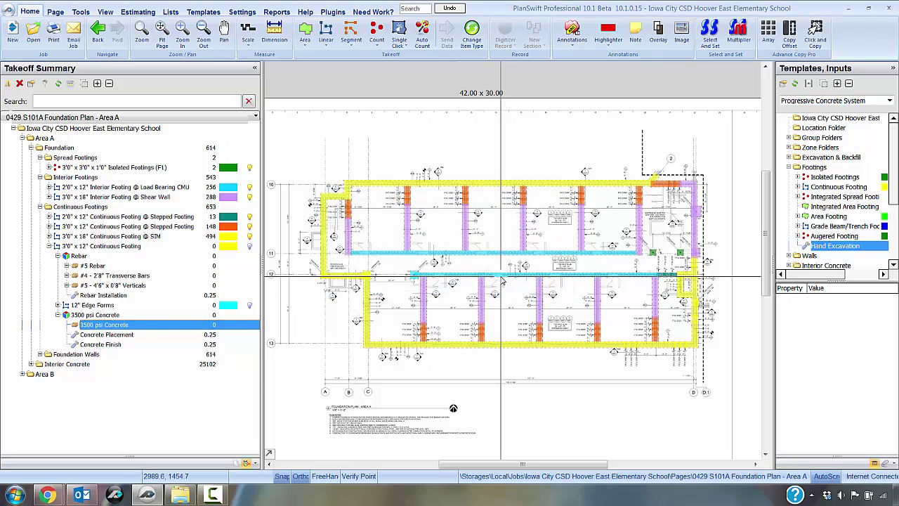
click(58, 315)
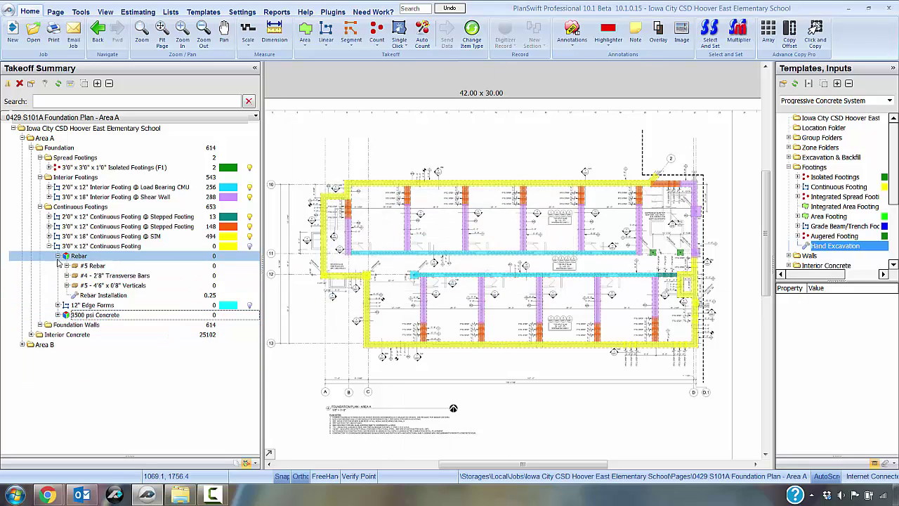
click(58, 255)
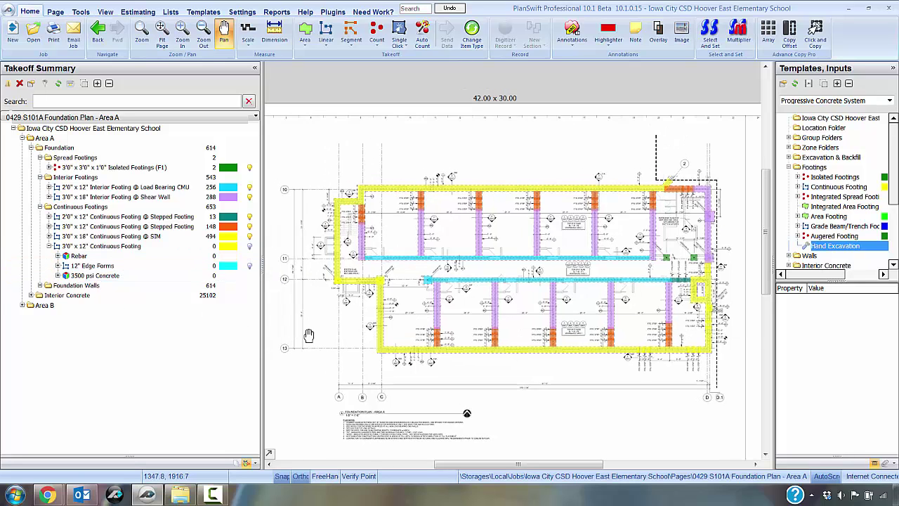
click(131, 237)
click(57, 276)
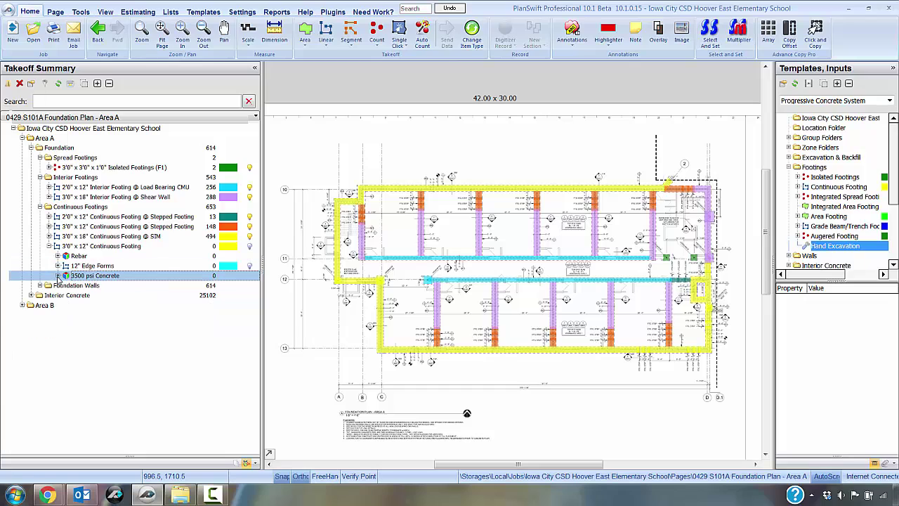
Step: Draw a two-point straight run of 3'0" x 12" Continuous Footing across the sheet top
click(111, 247)
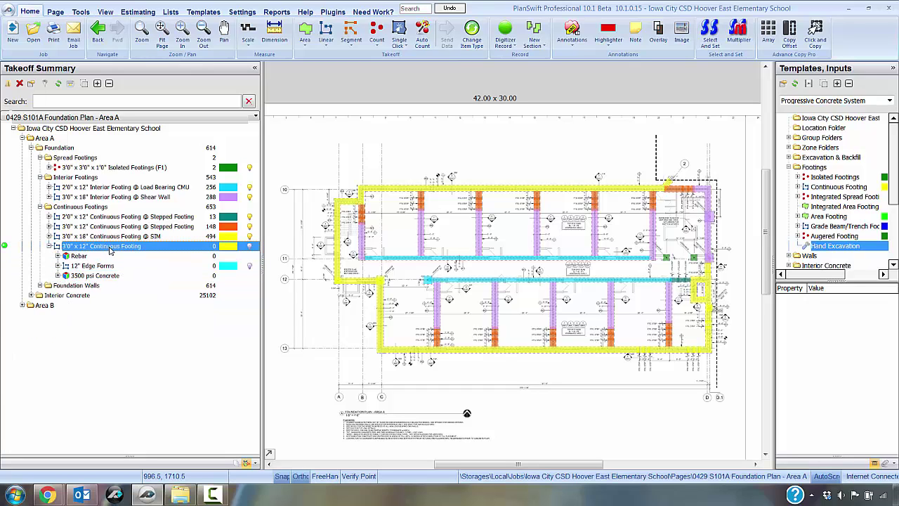
click(505, 32)
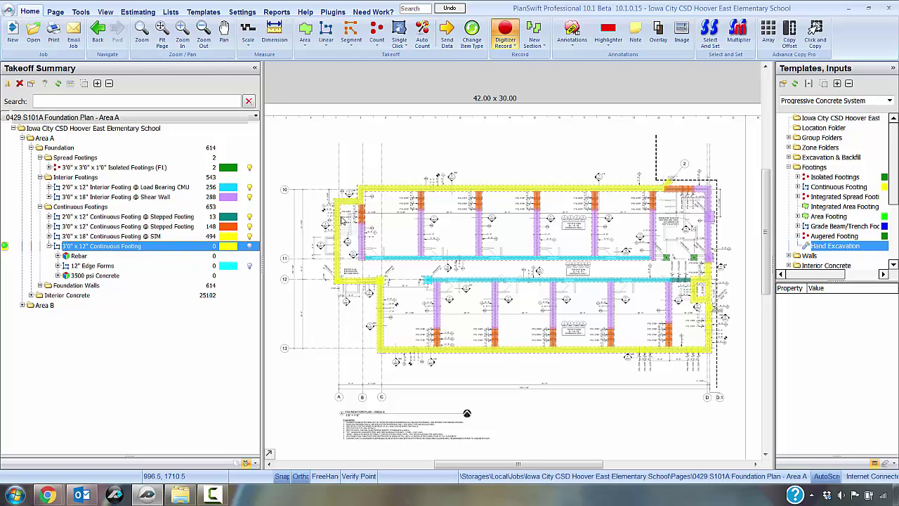
click(316, 135)
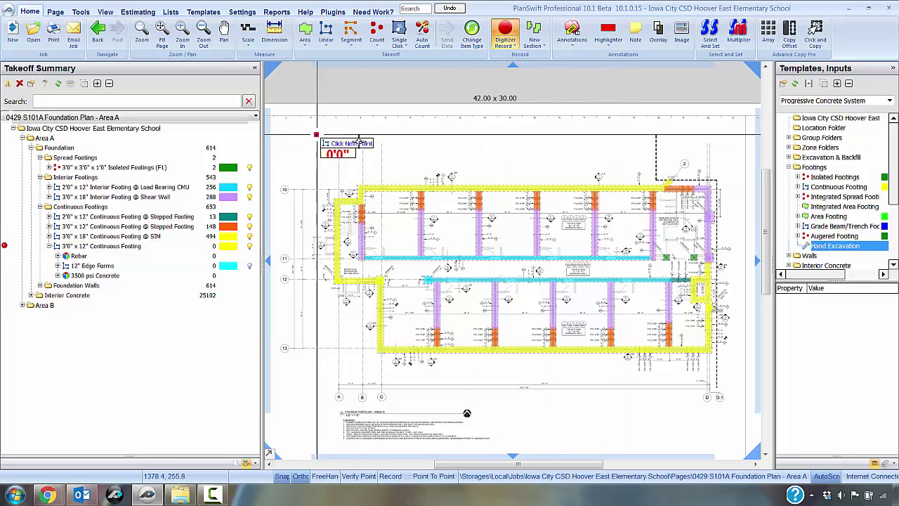
right_click(672, 132)
click(686, 151)
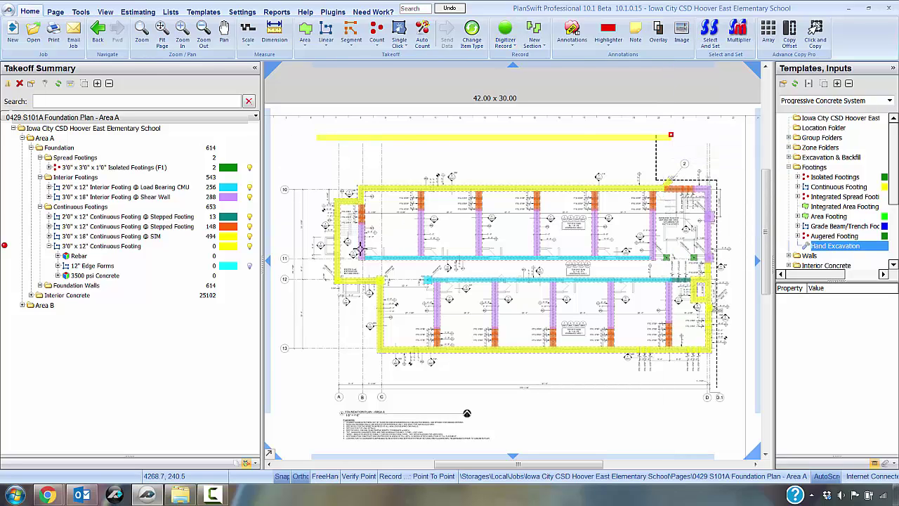
click(88, 248)
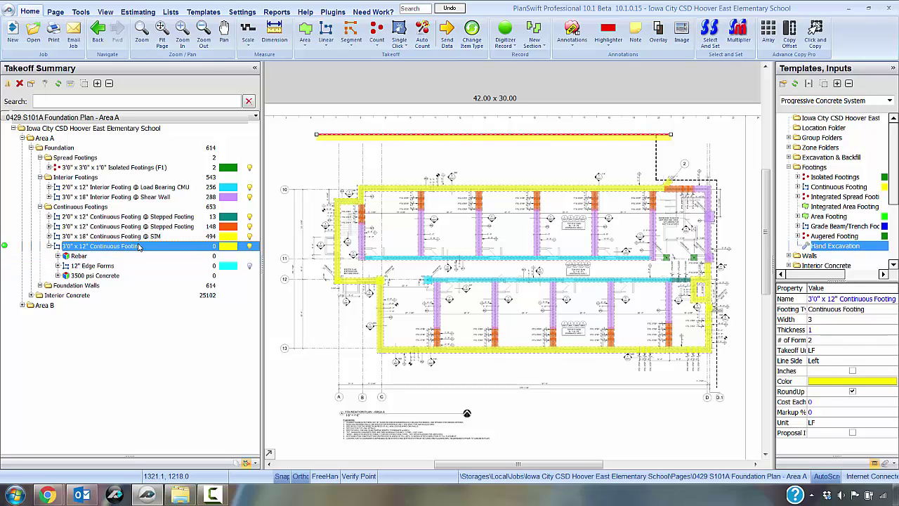
Step: Record the 172 LF footing takeoff and expand its Rebar and 3500 psi Concrete parts
click(5, 246)
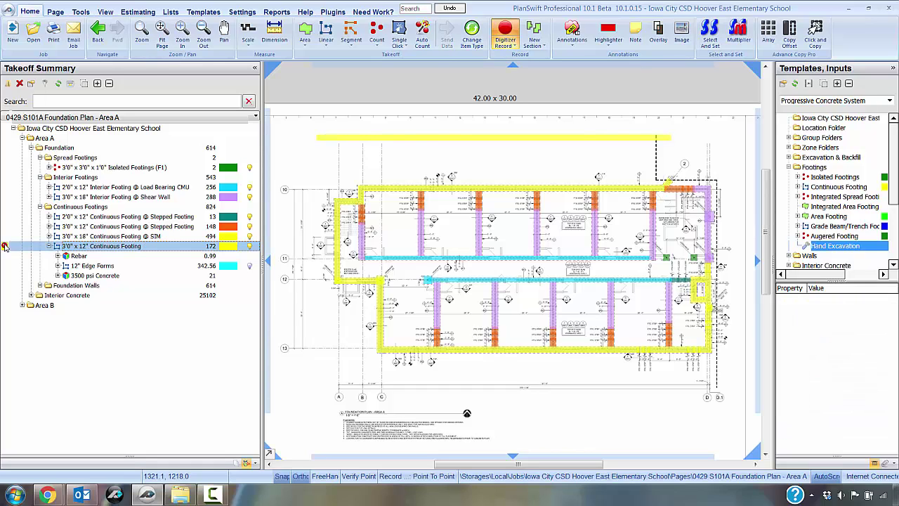
click(5, 246)
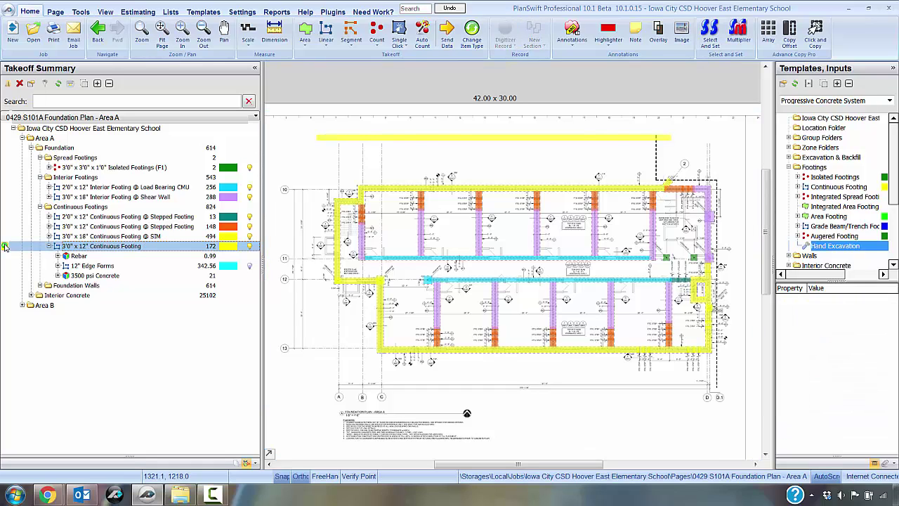
click(52, 257)
click(52, 276)
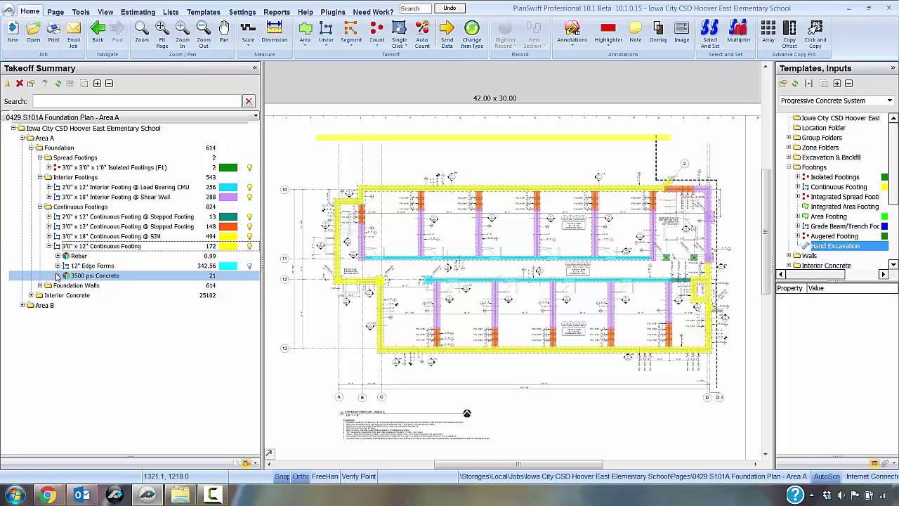
click(58, 266)
click(57, 255)
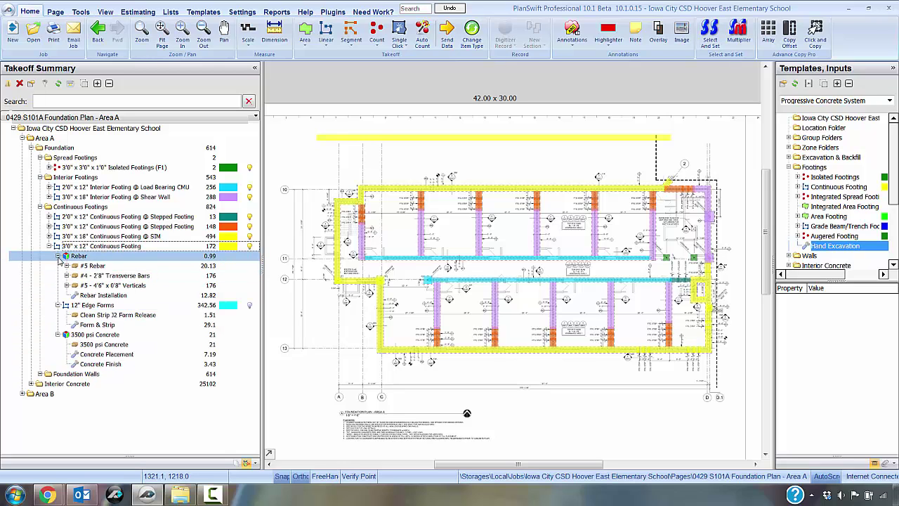
Step: Colour the footing Bright Green and expand the #5 and #4 rebar wire-tie items
click(228, 246)
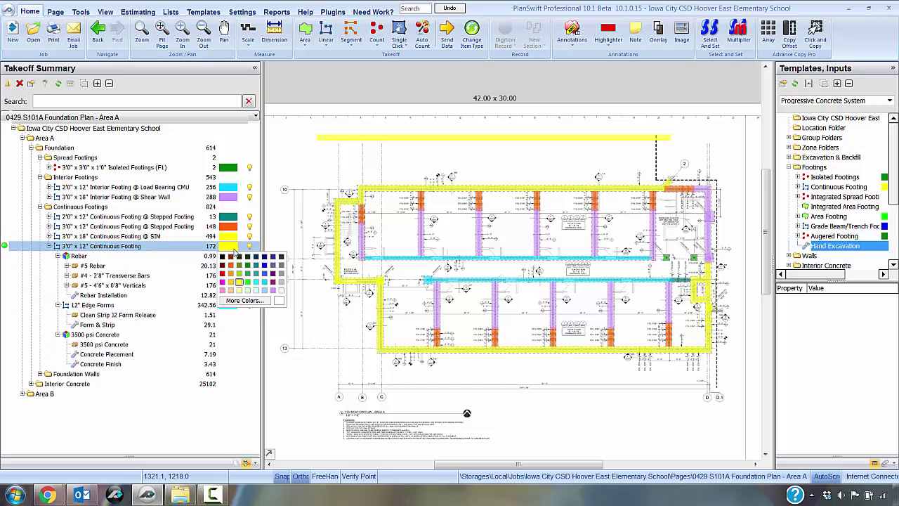
click(249, 286)
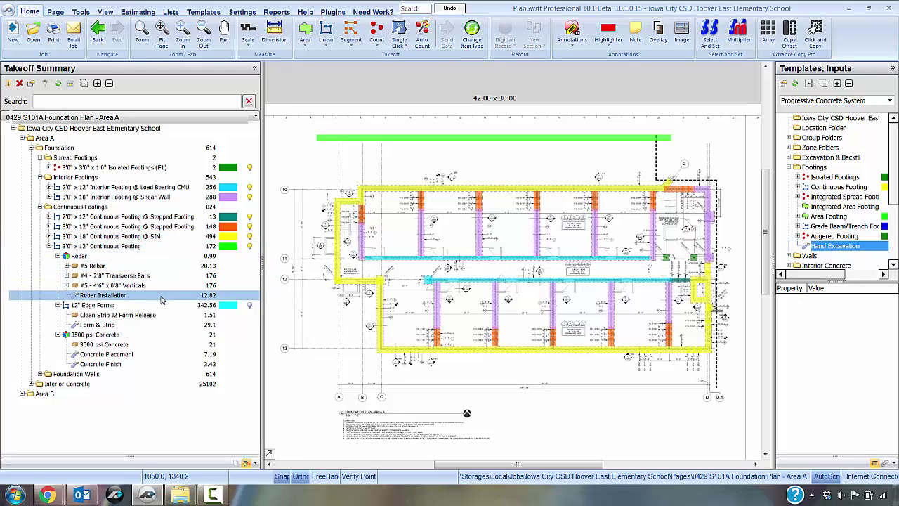
click(66, 286)
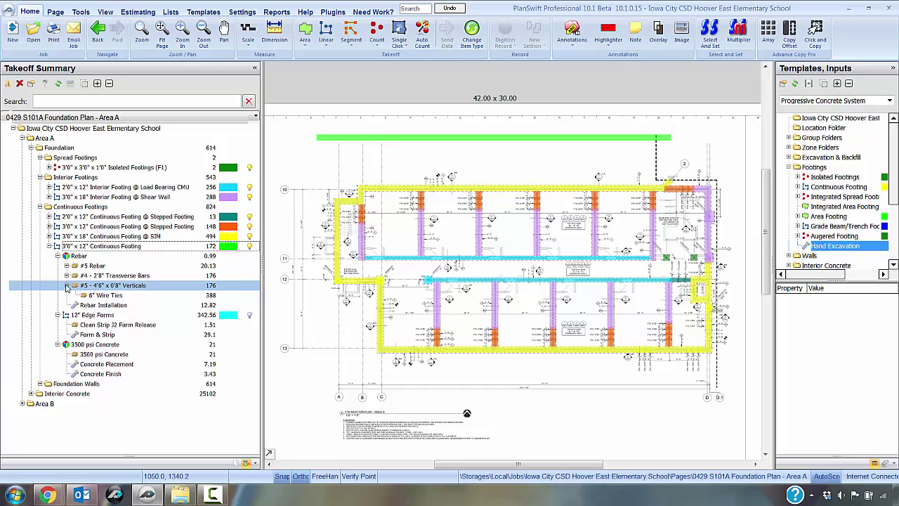
click(66, 276)
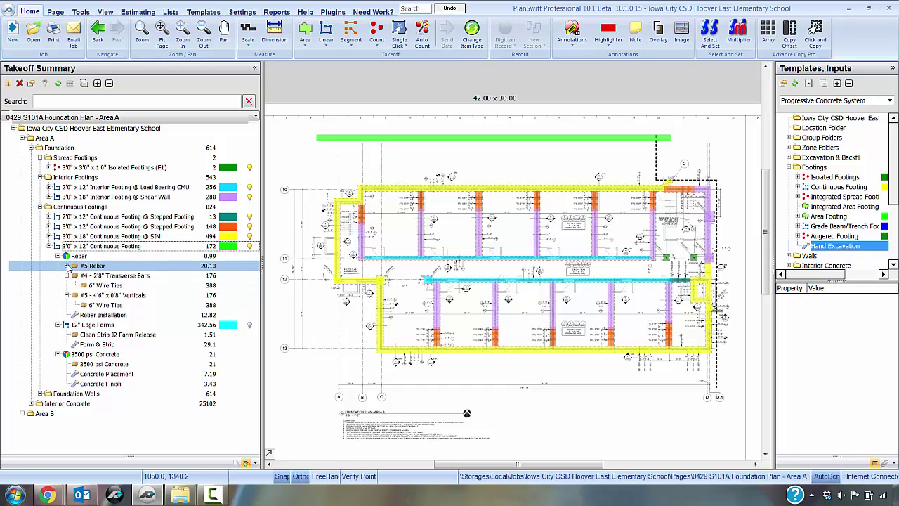
click(67, 267)
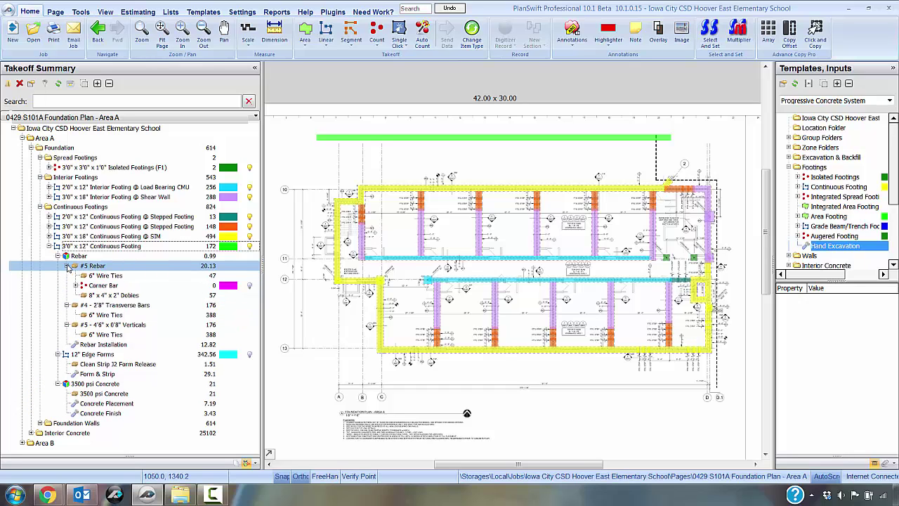
Step: Delete the 3'0" x 12" footing takeoff, confirming Yes, then switch to the Estimating tab
click(113, 286)
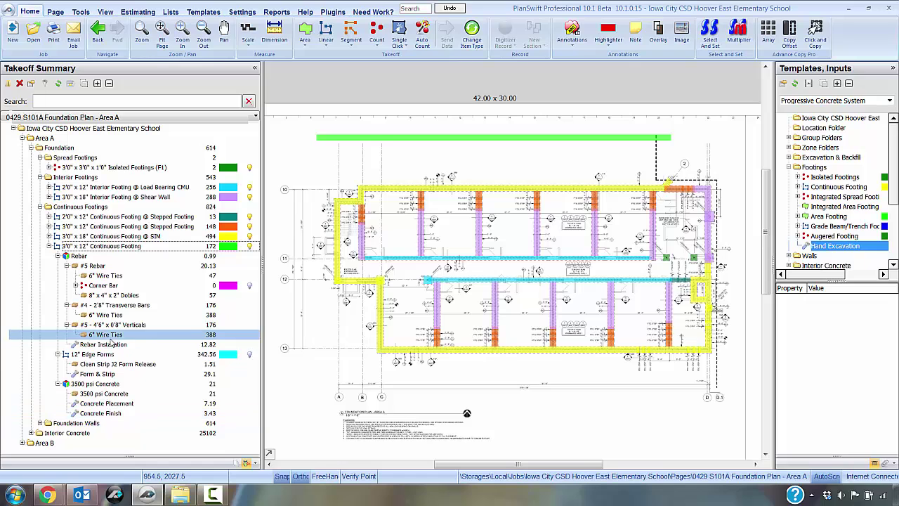
click(129, 250)
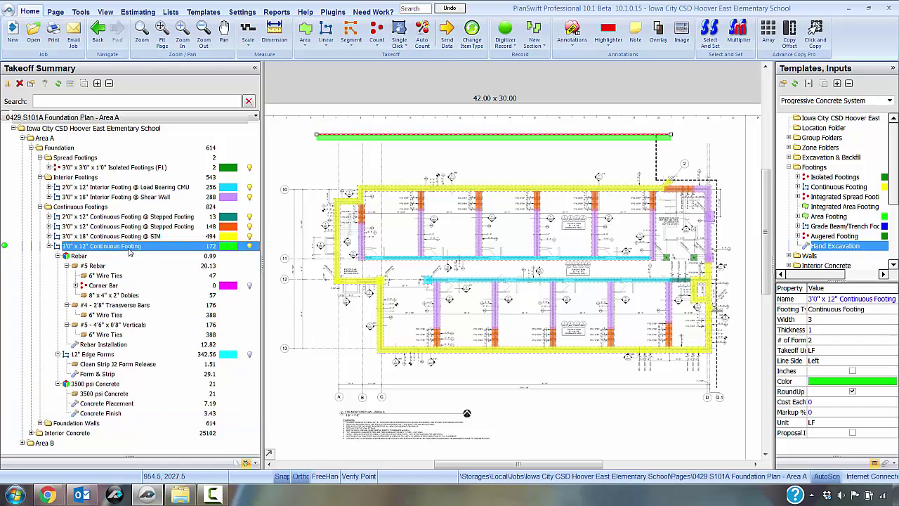
right_click(124, 249)
click(140, 289)
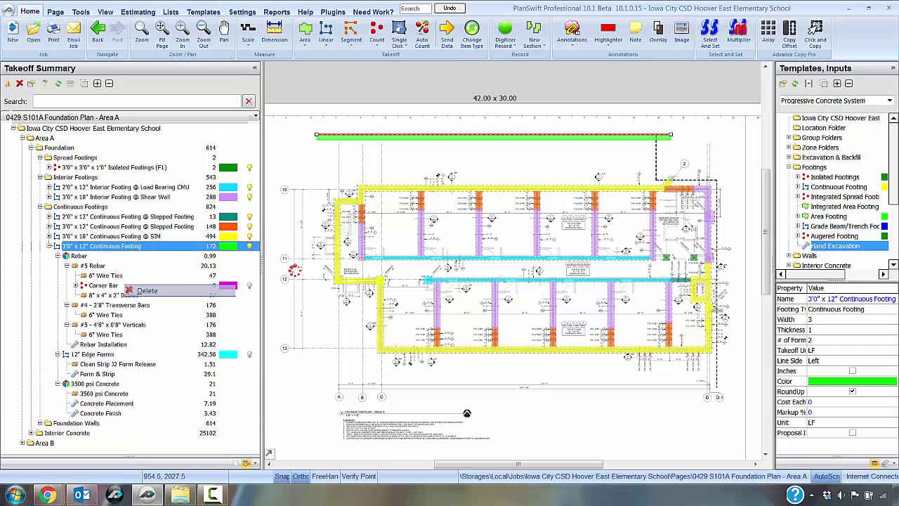
click(490, 250)
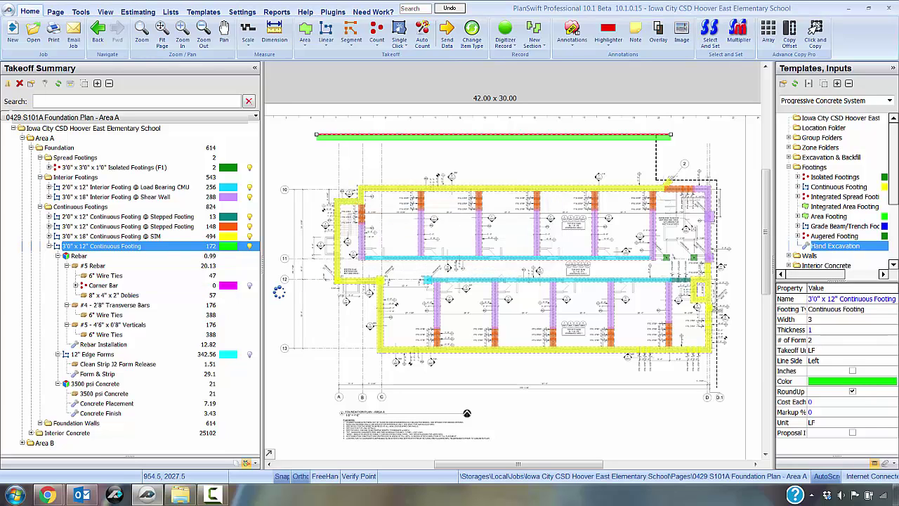
click(133, 12)
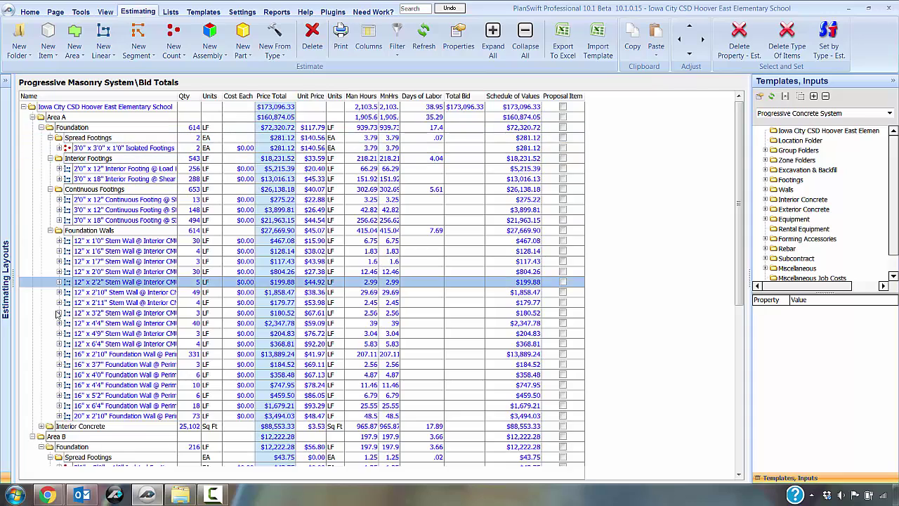
Step: Collapse Area B and Foundation Walls, then select the isolated, interior and continuous footing lines
click(31, 438)
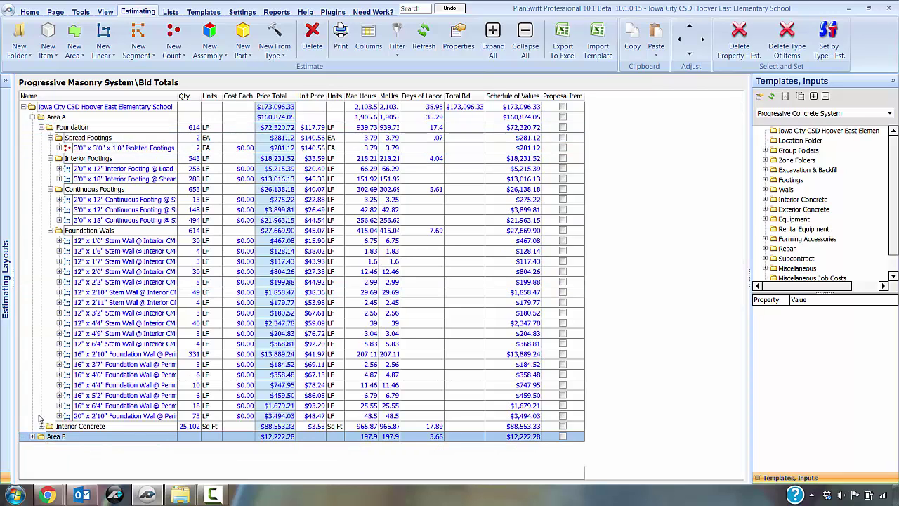
click(50, 231)
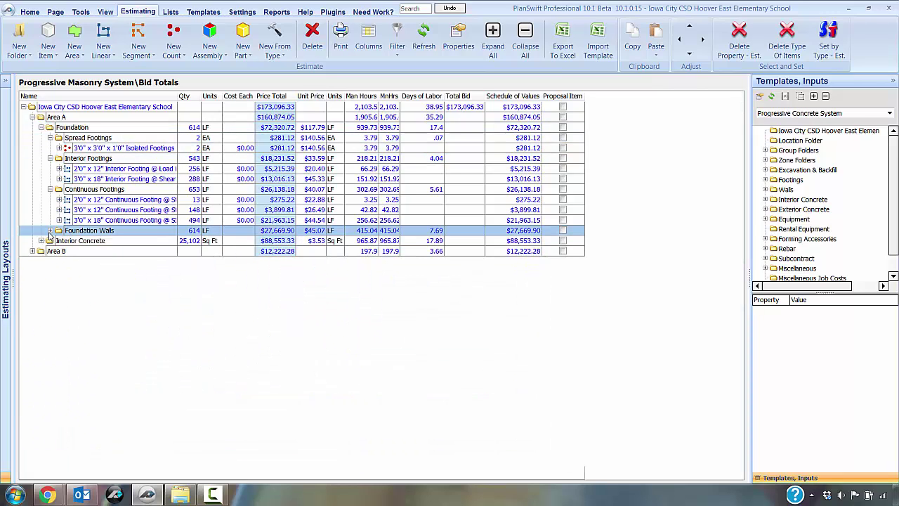
click(175, 147)
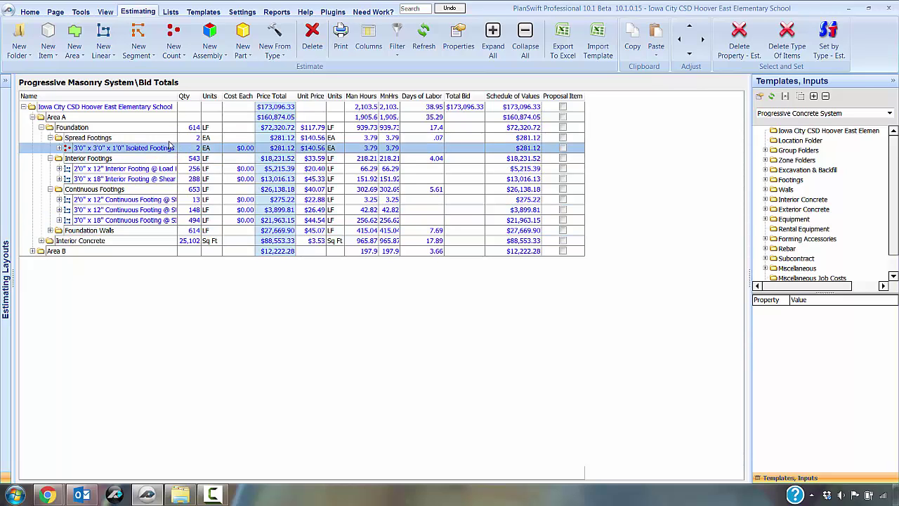
click(154, 169)
click(162, 199)
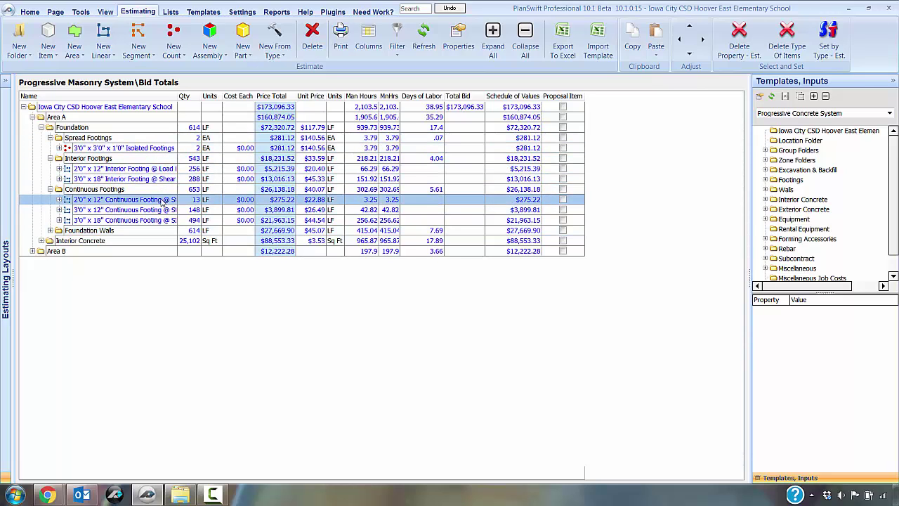
click(164, 191)
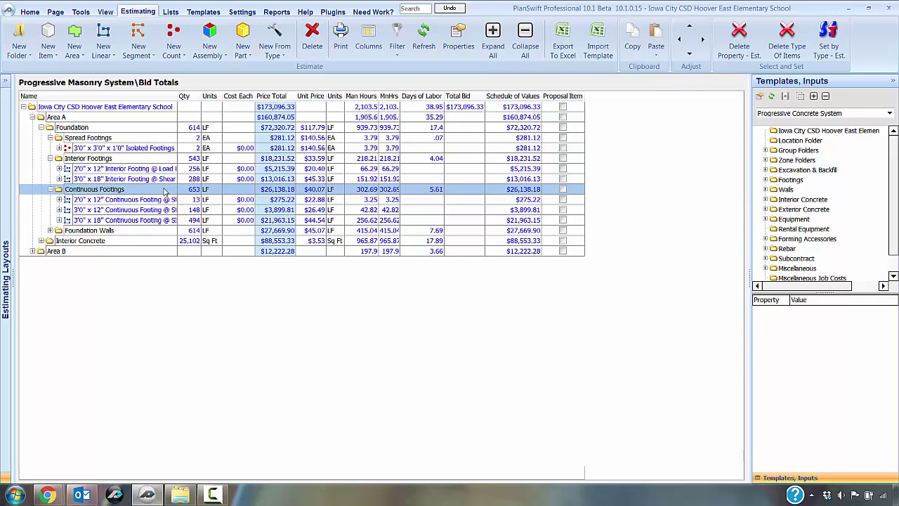
drag(164, 190, 147, 141)
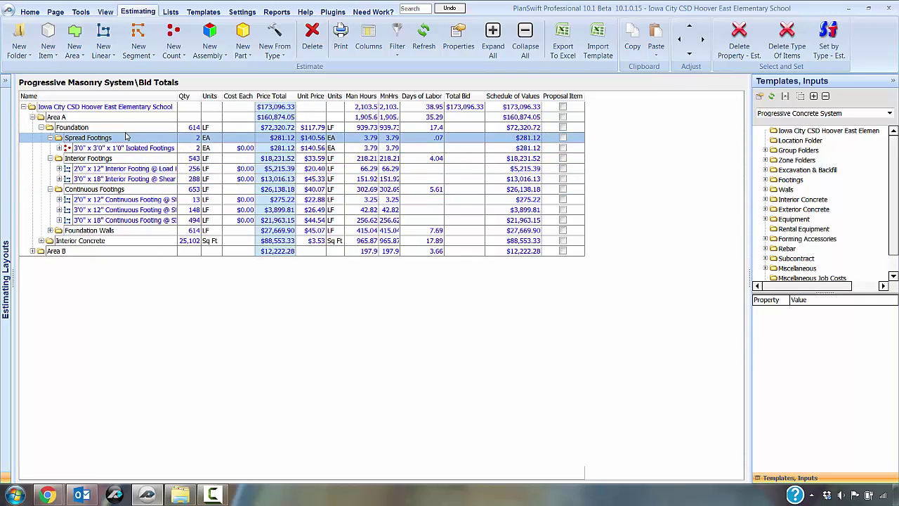
drag(148, 140, 42, 129)
Step: Toggle the Foundation folder and review the Foundation Walls items before collapsing them again
click(41, 128)
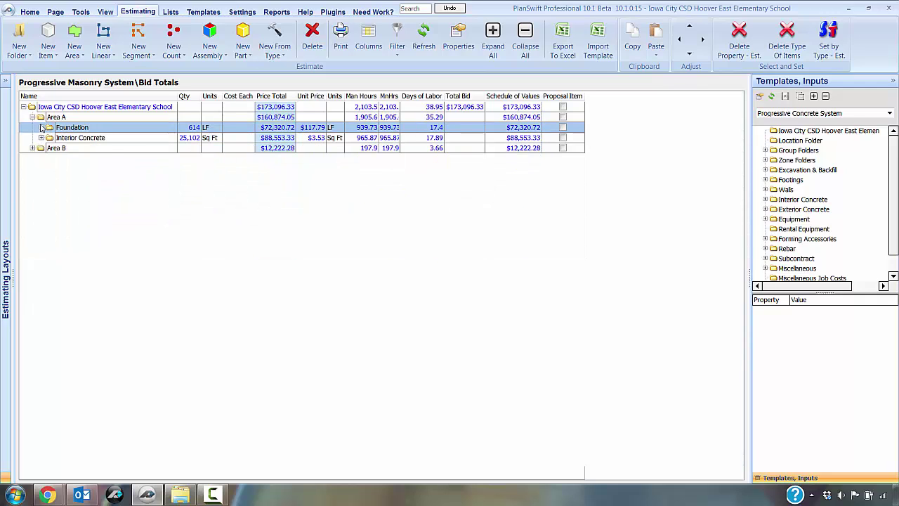
click(41, 128)
drag(77, 189, 91, 234)
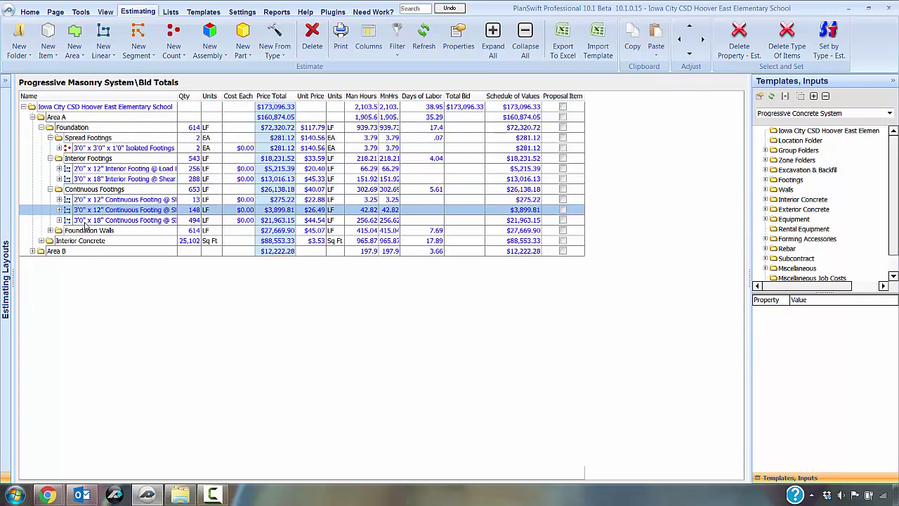
click(50, 231)
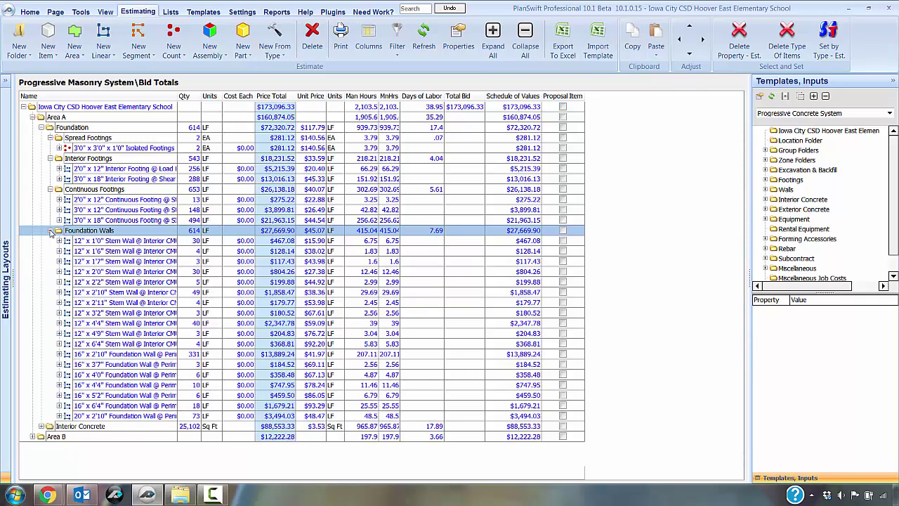
mouse_move(90, 226)
mouse_down()
mouse_move(137, 229)
mouse_move(140, 240)
mouse_up()
drag(145, 251, 49, 219)
click(50, 231)
Step: Inspect the 2'0" x 12" footing's 3500 psi Concrete components, then collapse its breakdown
click(58, 201)
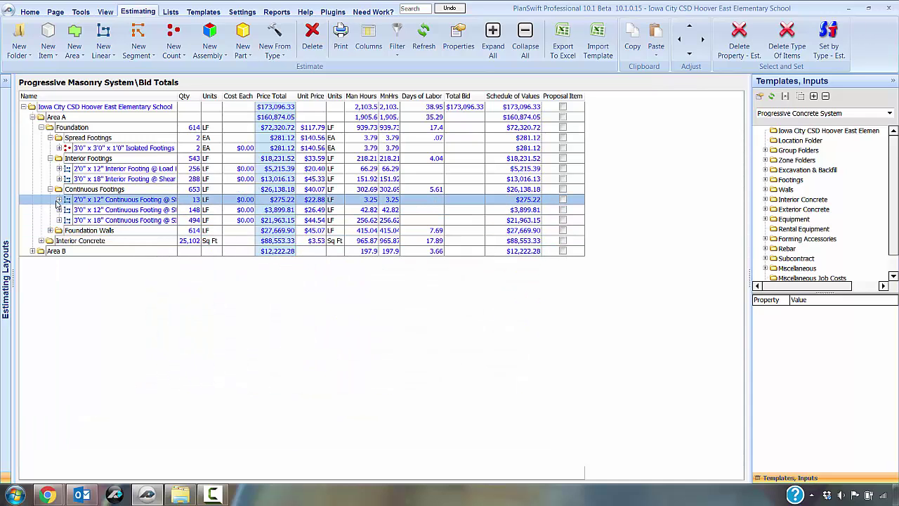
click(59, 200)
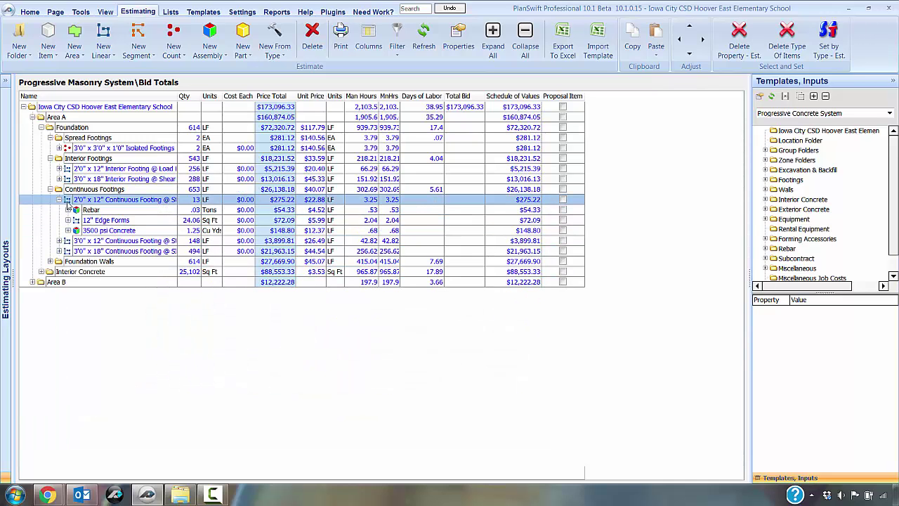
click(129, 200)
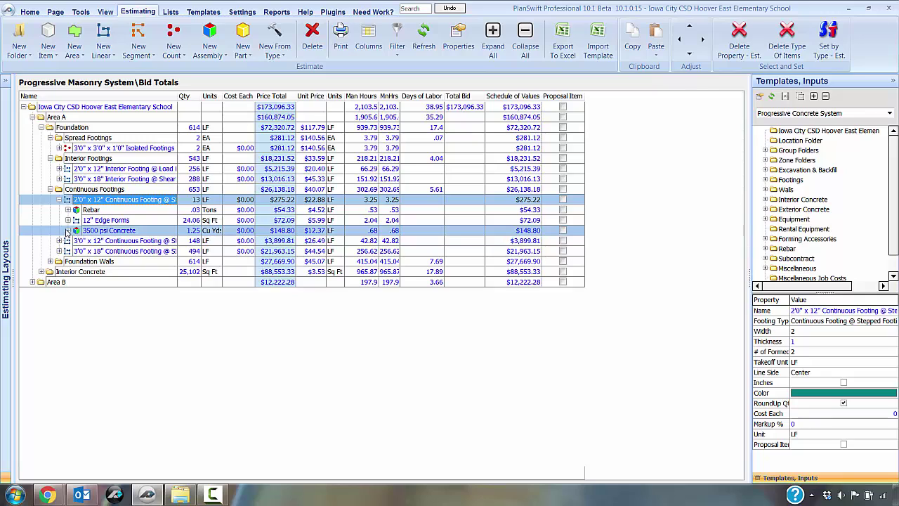
click(68, 231)
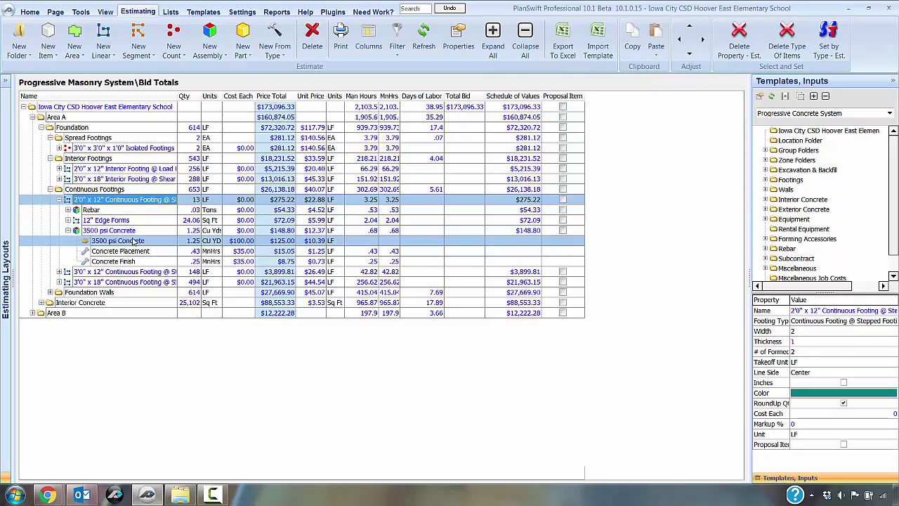
click(139, 232)
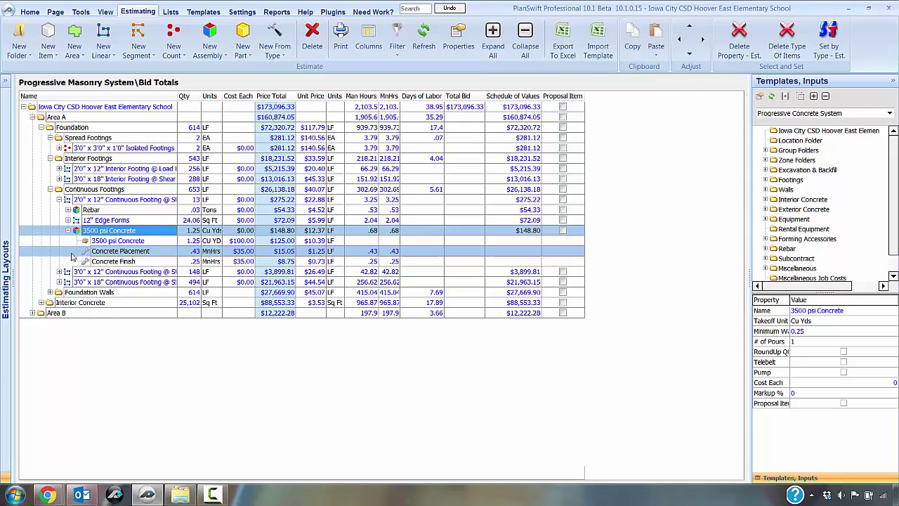
click(68, 230)
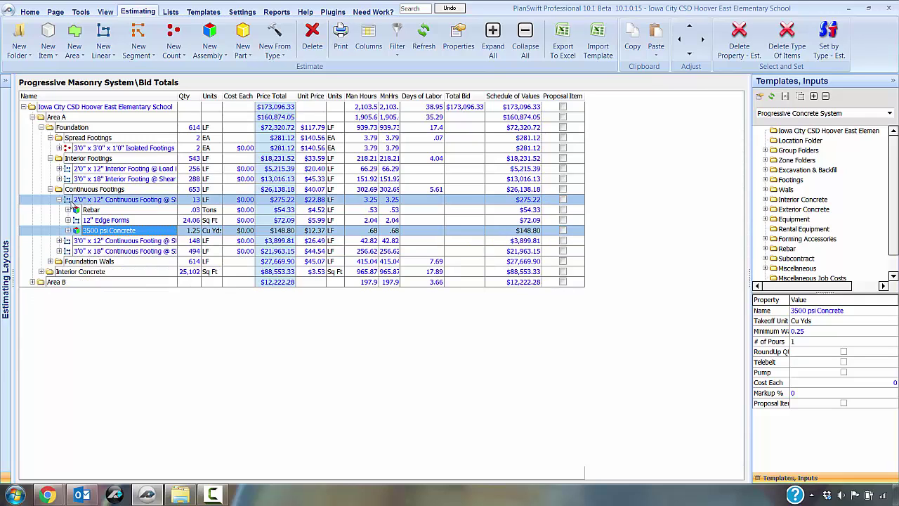
click(59, 200)
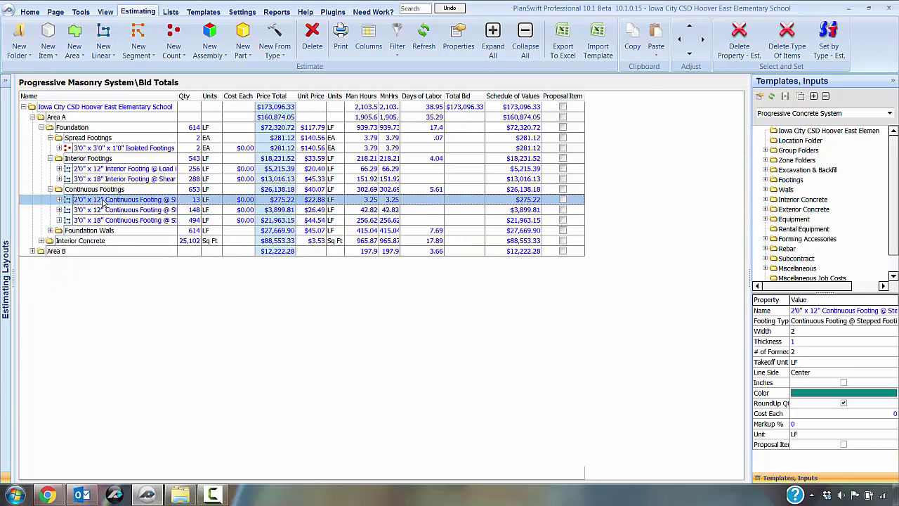
Step: Check the Continuous, Interior and Spread Footings, Foundation, Interior Concrete and Area A totals
click(105, 190)
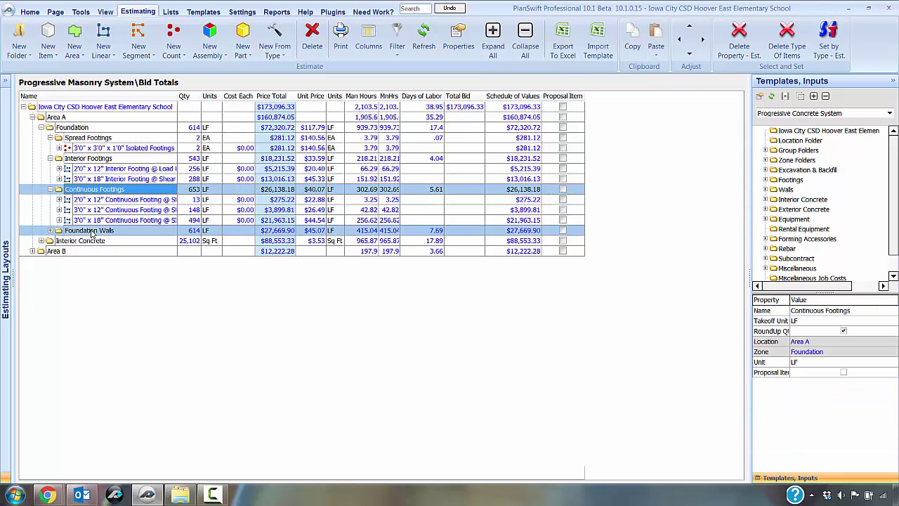
click(101, 159)
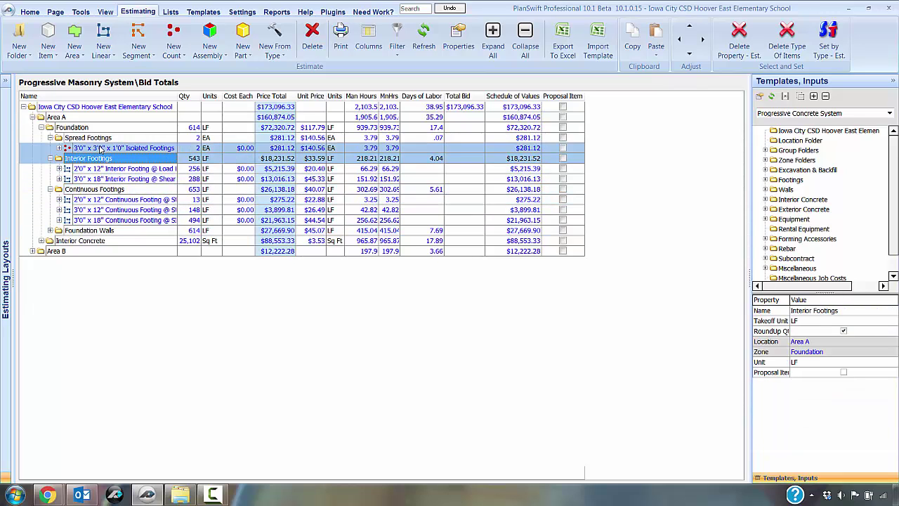
click(104, 138)
click(120, 127)
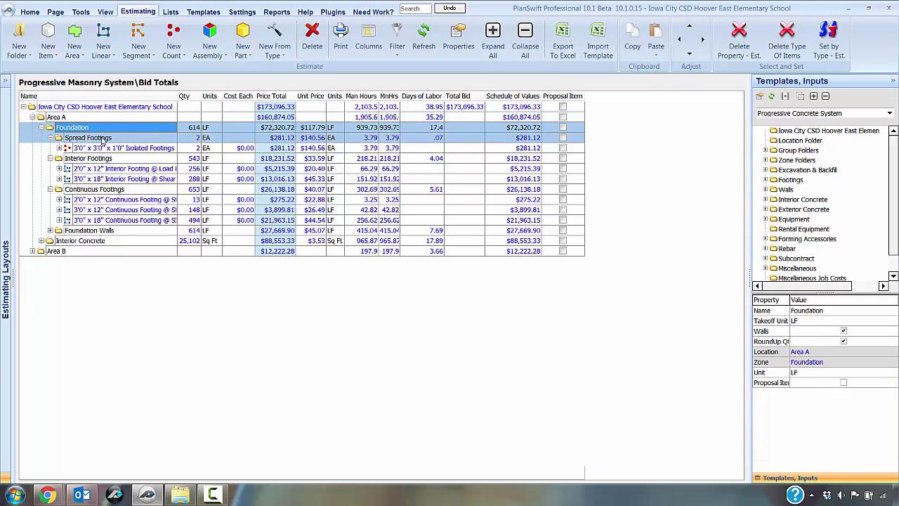
click(92, 241)
click(85, 129)
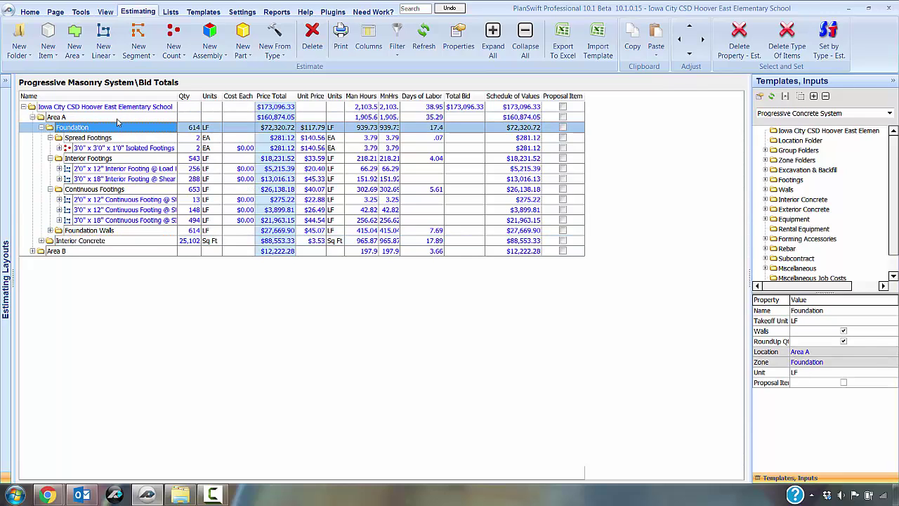
click(121, 118)
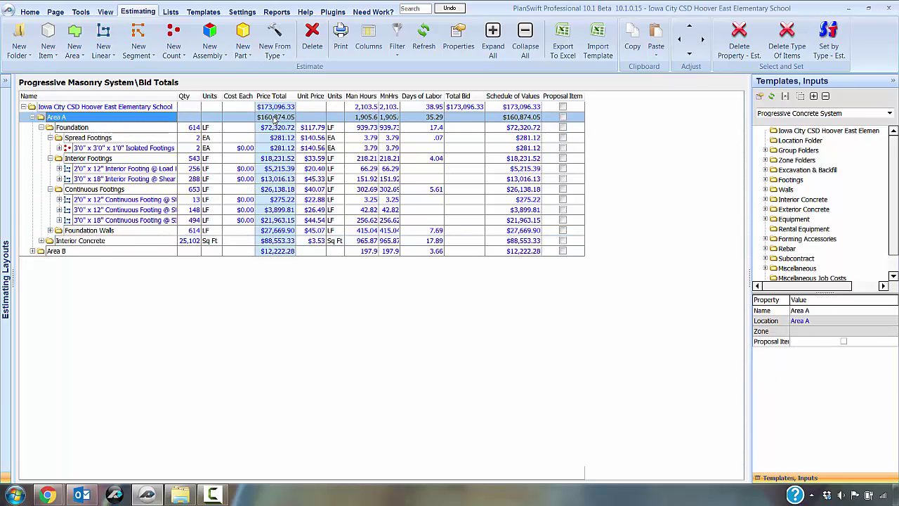
Step: Collapse Area A to compare Area B and job totals, then re-expand Area A
click(32, 117)
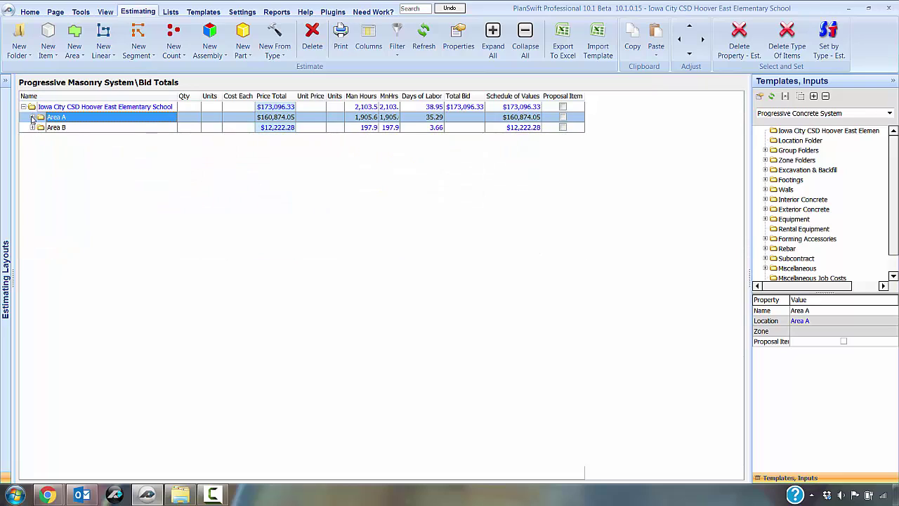
click(74, 126)
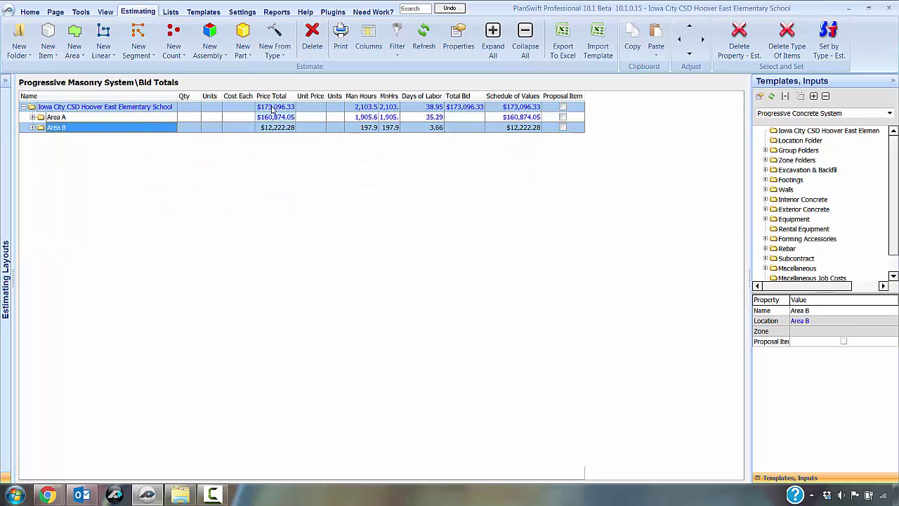
click(164, 106)
shift+click(325, 117)
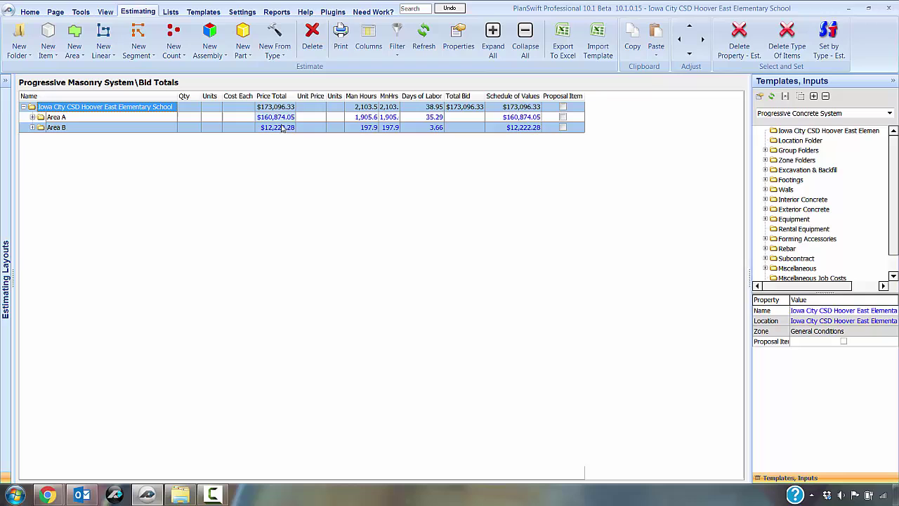
click(33, 118)
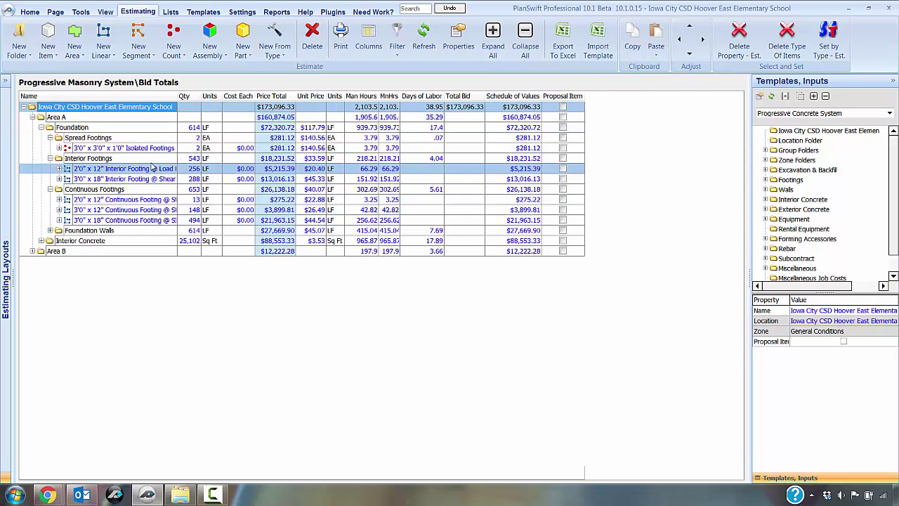
Step: Switch to the Progressive Concrete System Job Summary layout and hide the layouts list
click(6, 82)
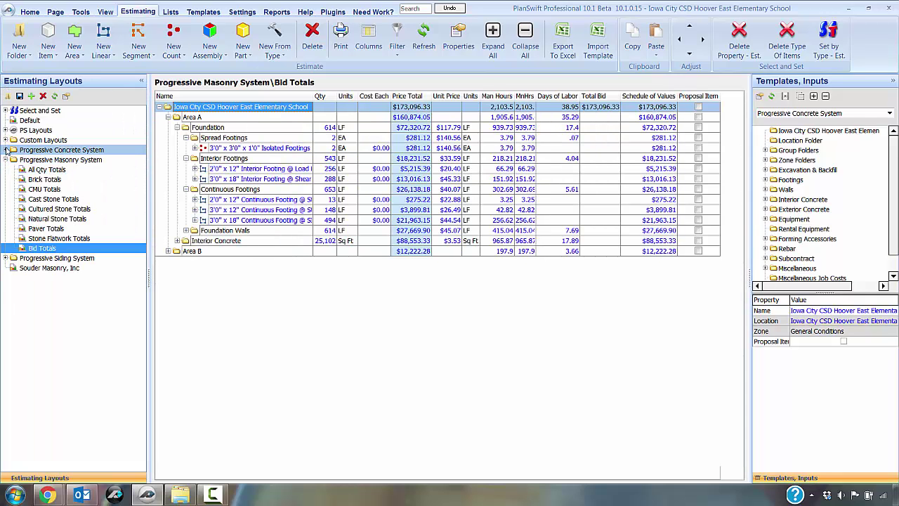
click(6, 150)
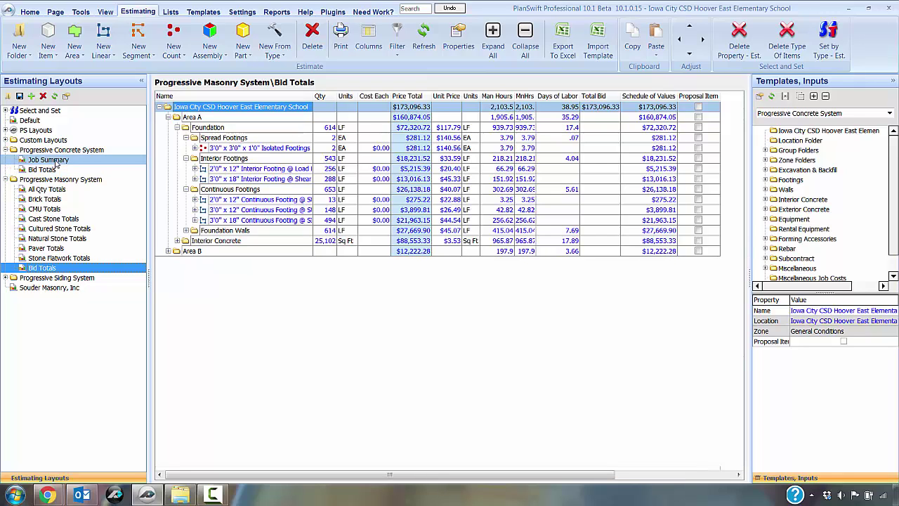
click(57, 162)
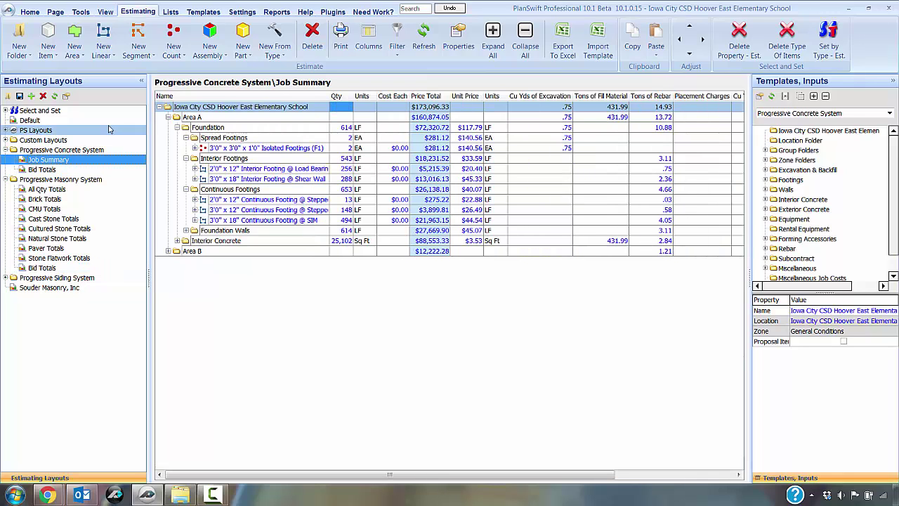
click(142, 82)
Step: Select Isolated Footings (F1) to view its properties: 2 EA totalling $281.12
click(136, 149)
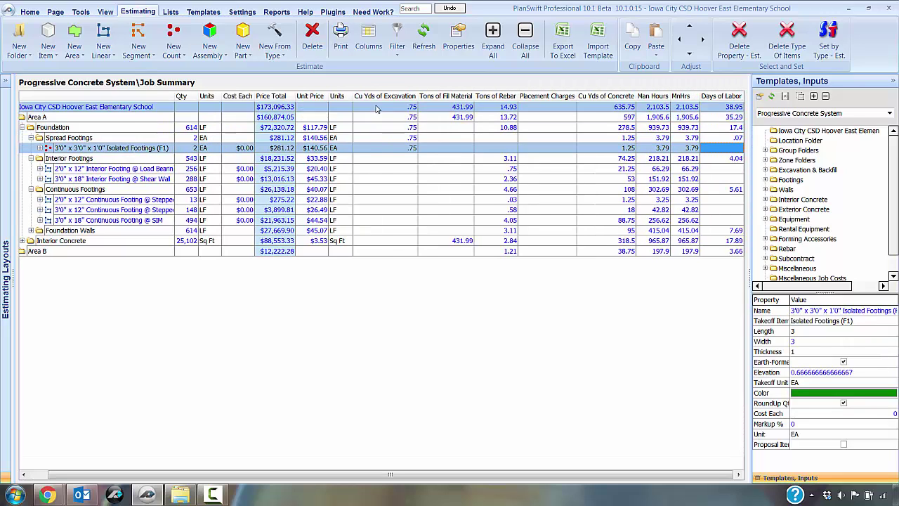
click(388, 148)
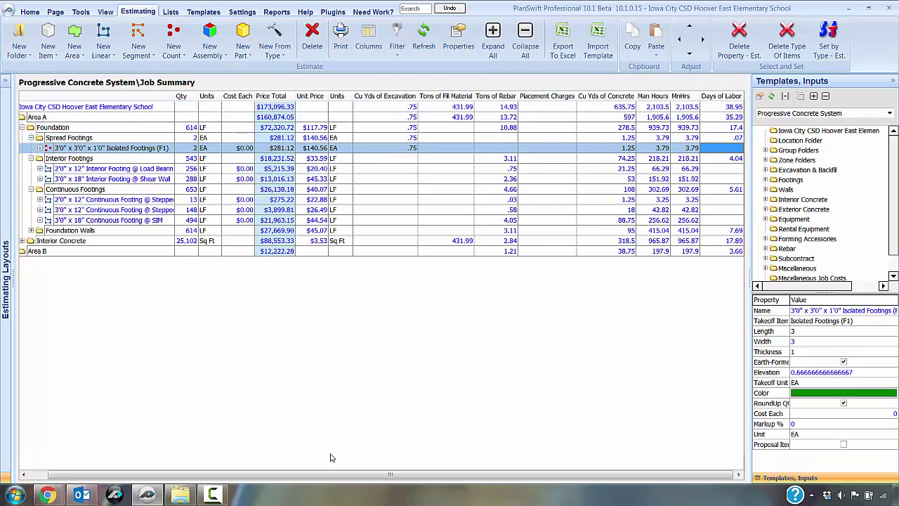
drag(326, 477, 285, 478)
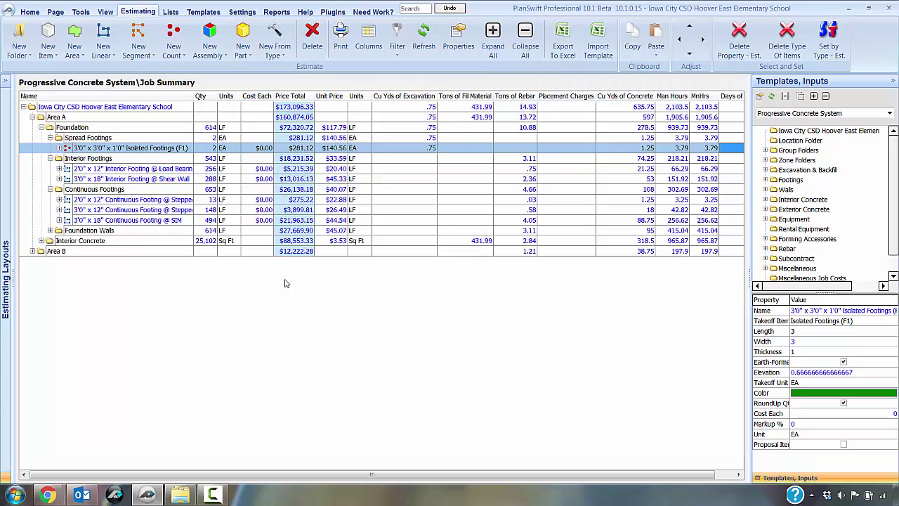
Step: Expand Interior Concrete to show slab costs, review Foundation's concrete volume, and open job properties
ctrl+click(152, 129)
click(157, 119)
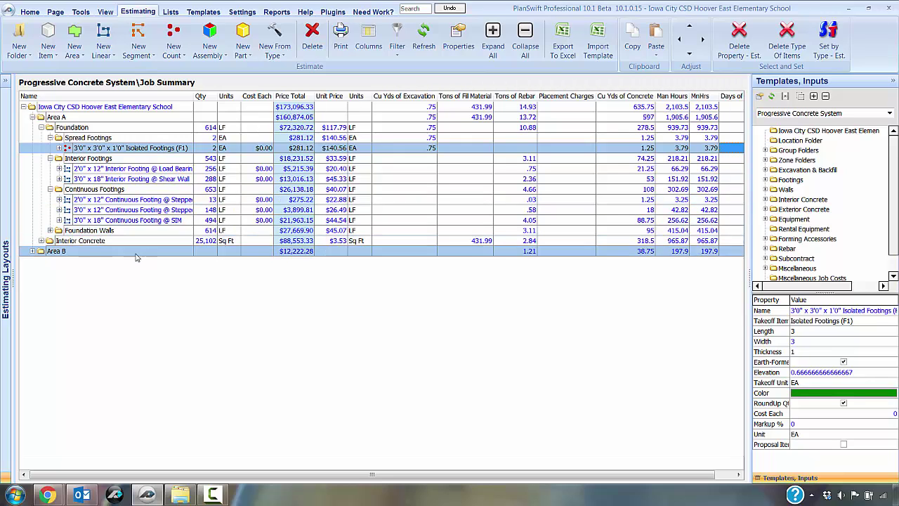
click(41, 240)
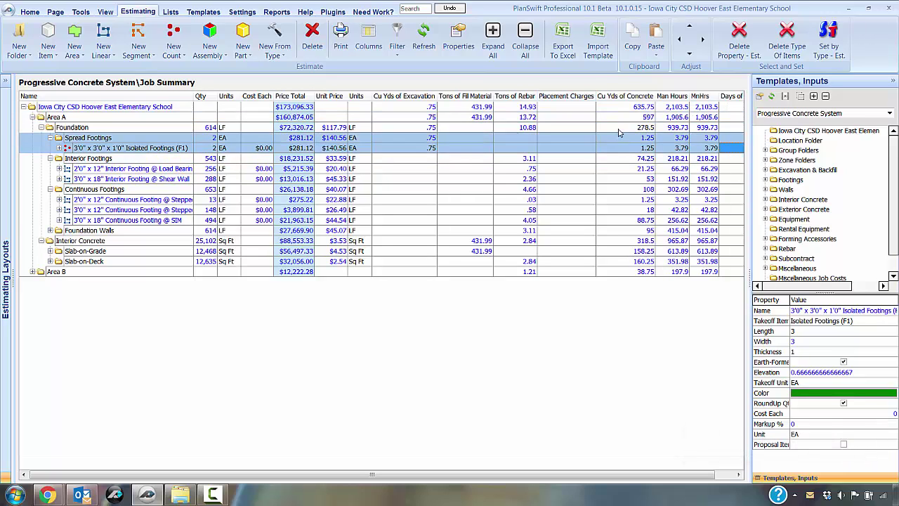
click(616, 129)
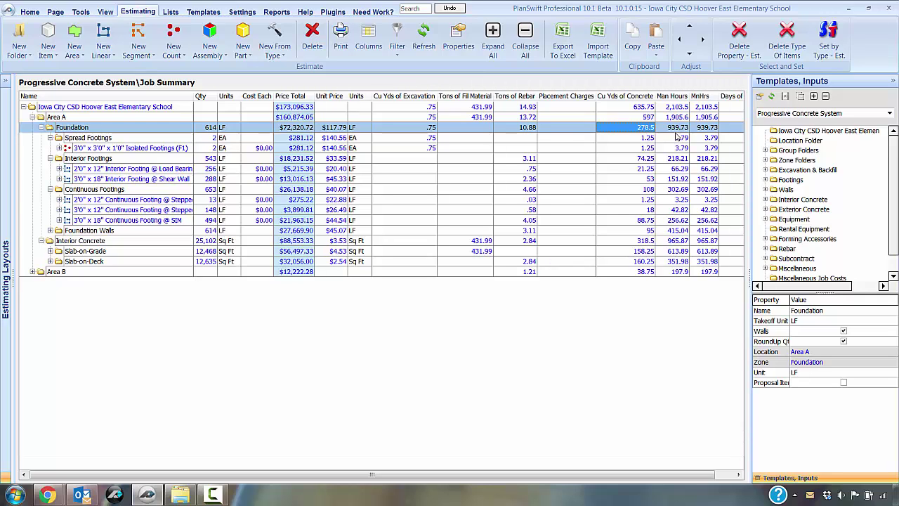
drag(468, 474, 488, 474)
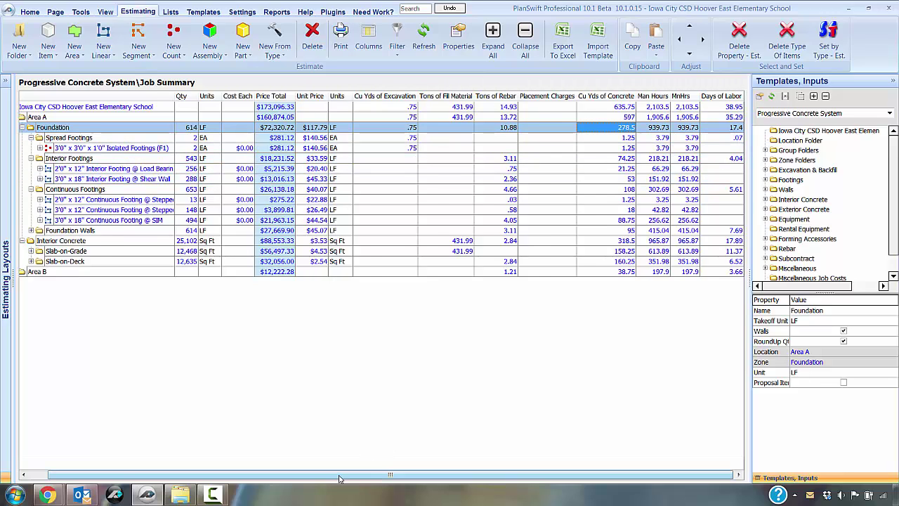
drag(339, 478, 321, 478)
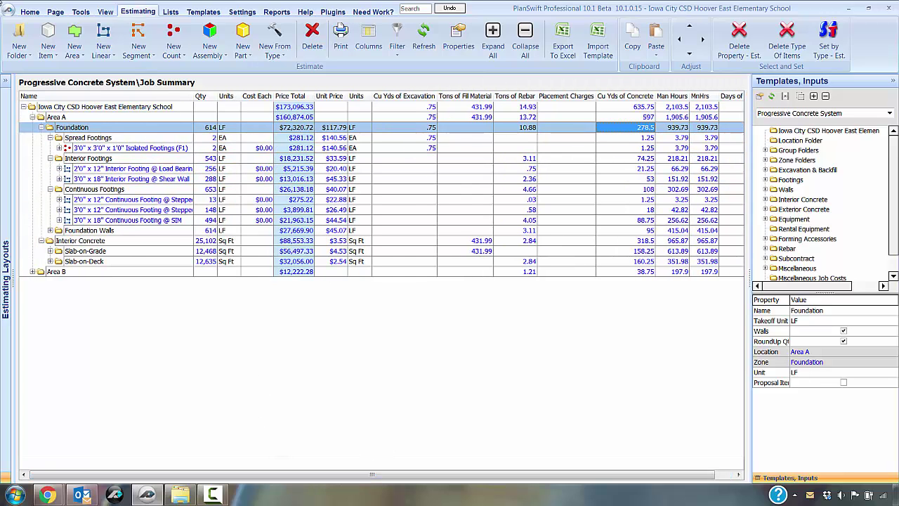
click(4, 7)
click(59, 119)
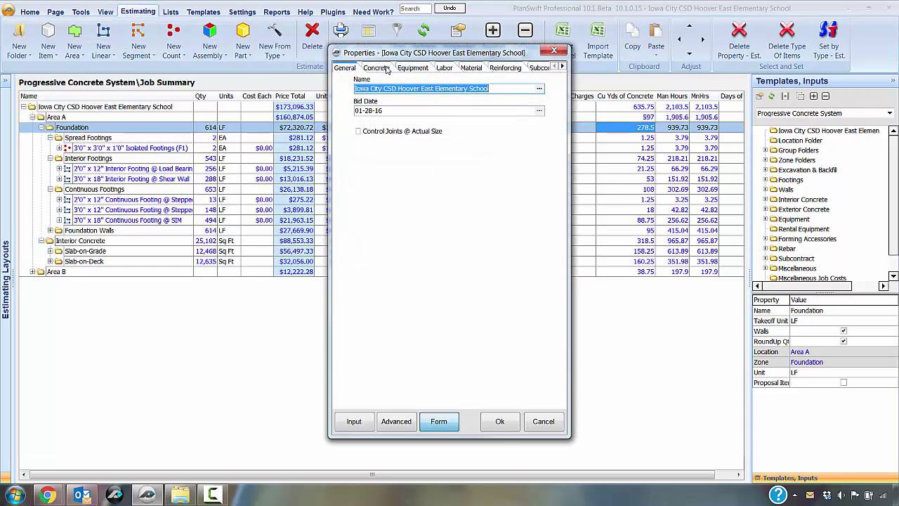
click(444, 68)
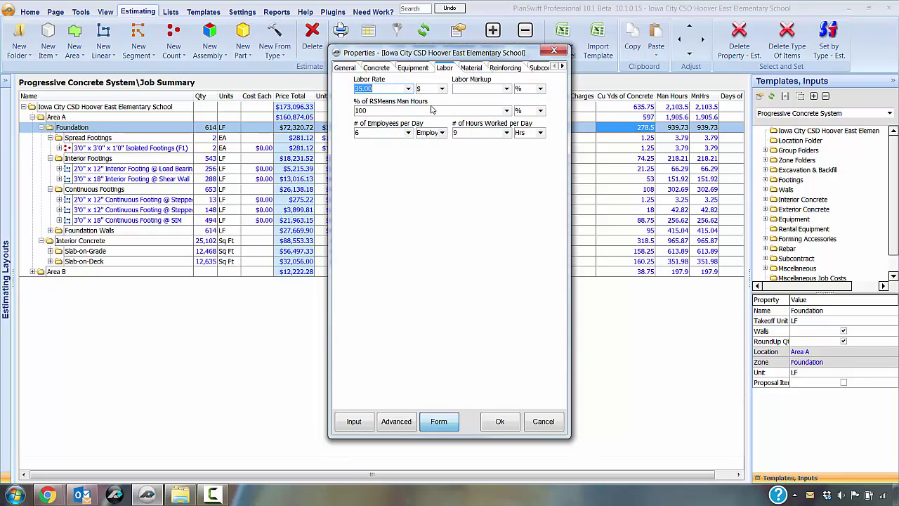
click(505, 421)
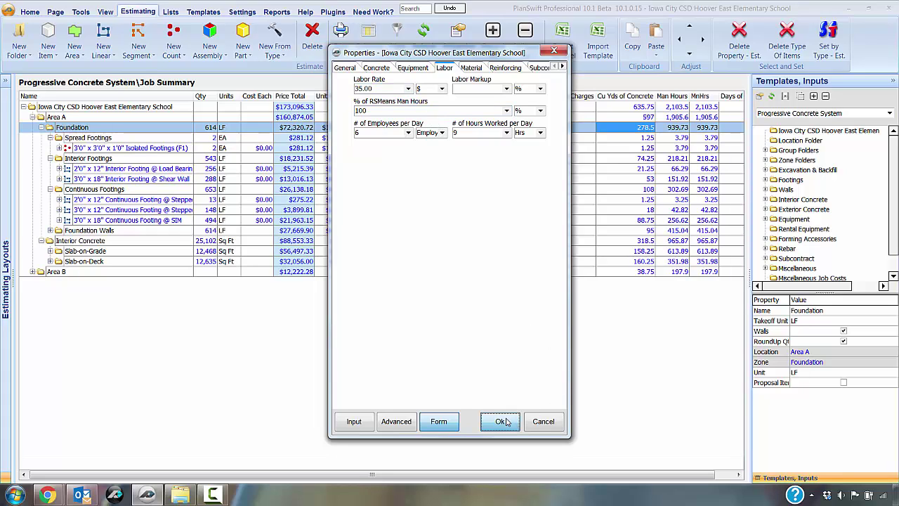